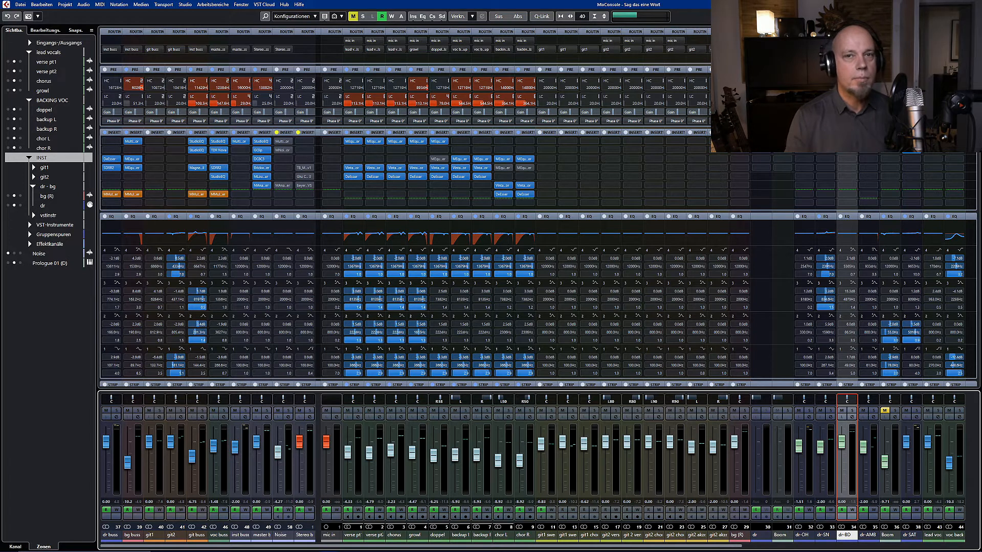
Inspect the narrow low-frequency cut in the bg buss MEqualizer by enabling and disabling band 2, and close the plug-in
{"action": "left_click", "coordinate": [132, 159]}
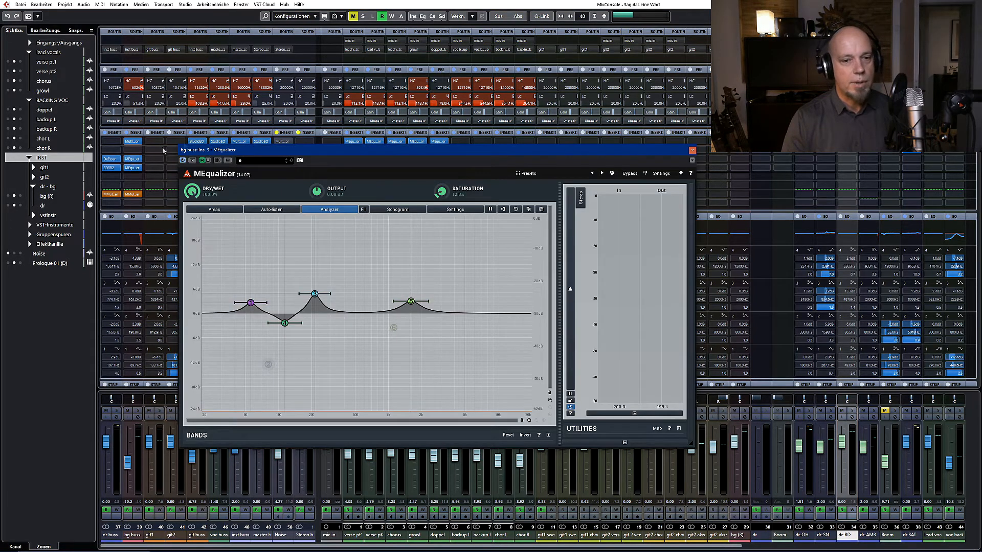
{"action": "left_click", "coordinate": [268, 364]}
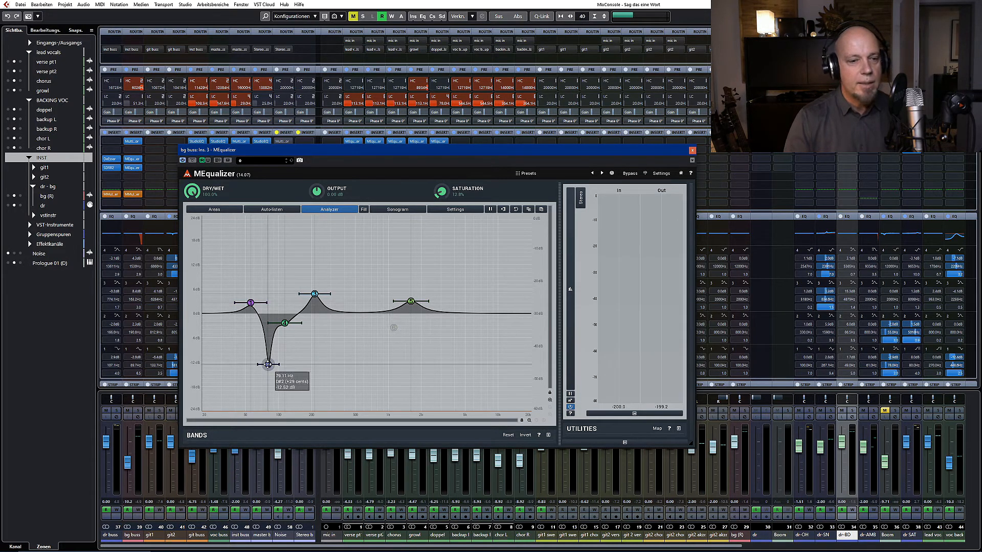
{"action": "double_click", "coordinate": [268, 364]}
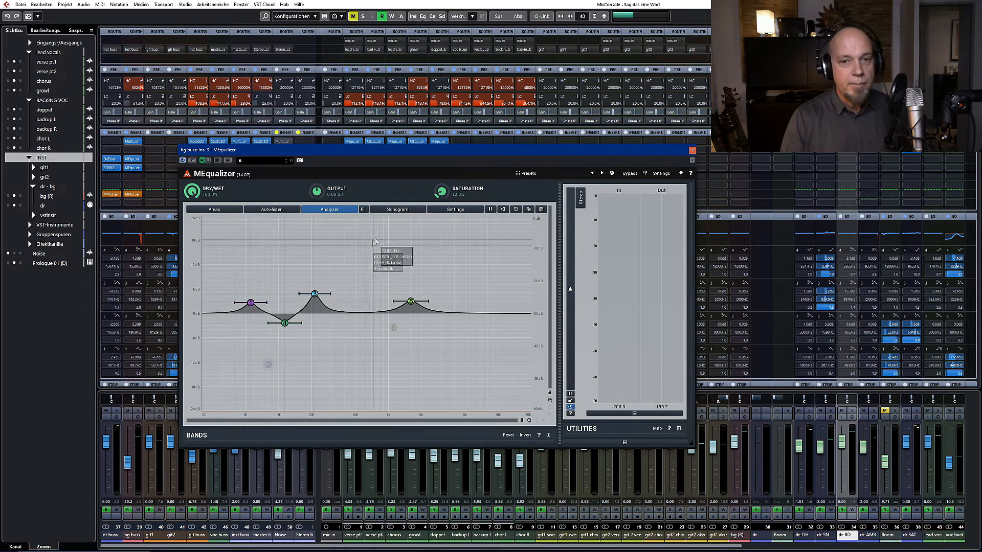
{"action": "left_click_drag", "start_coordinate": [486, 149], "coordinate": [481, 163]}
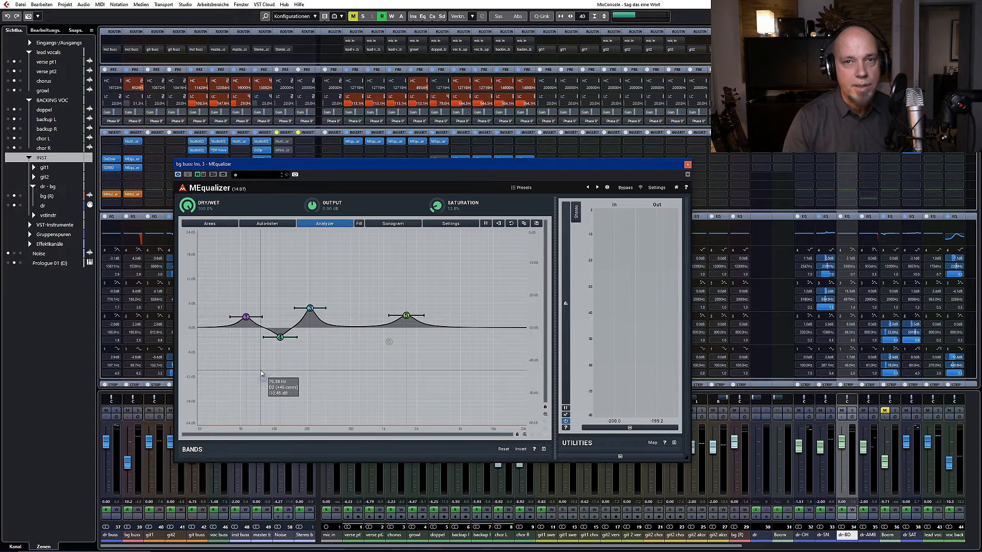
{"action": "left_click", "coordinate": [687, 164]}
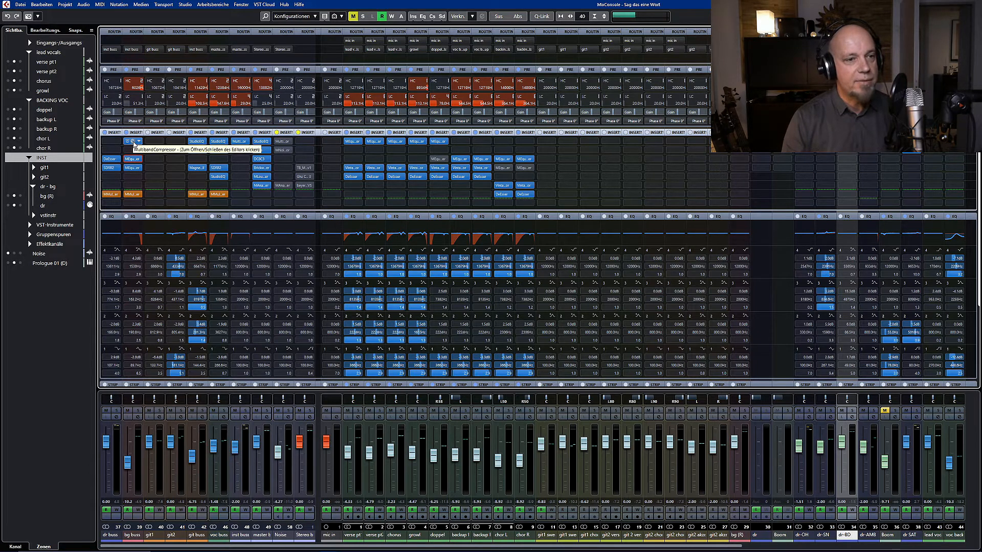
Replace the MultibandCompressor in the bg buss's first insert slot with the Compressor
{"action": "left_click_drag", "start_coordinate": [134, 144], "coordinate": [160, 234]}
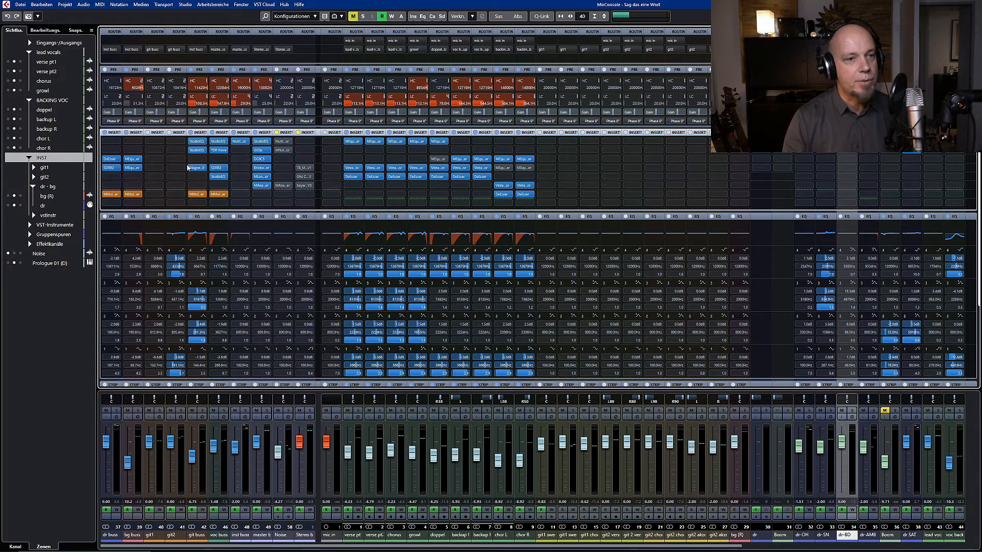
{"action": "left_click", "coordinate": [140, 144]}
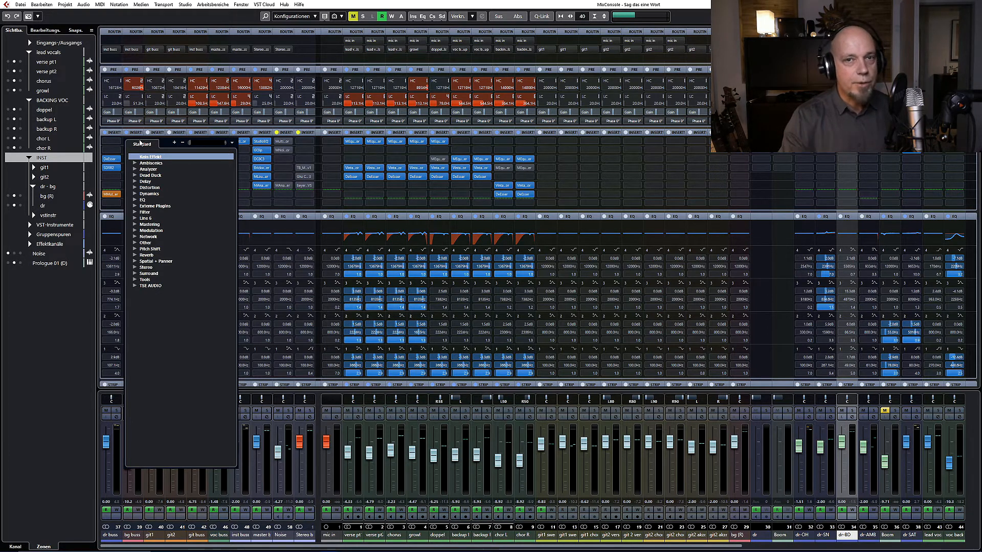
{"action": "type", "text": "comp"}
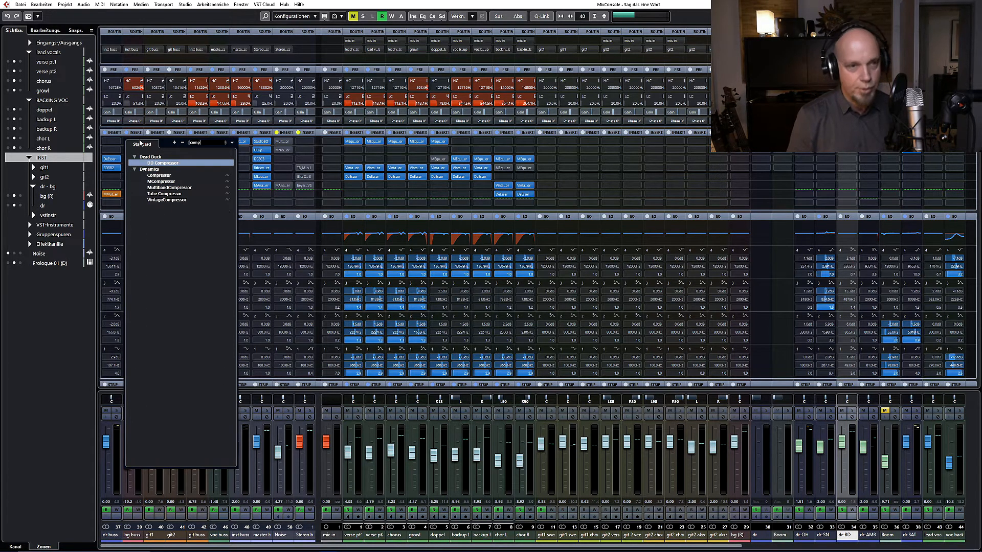
{"action": "left_click", "coordinate": [153, 175]}
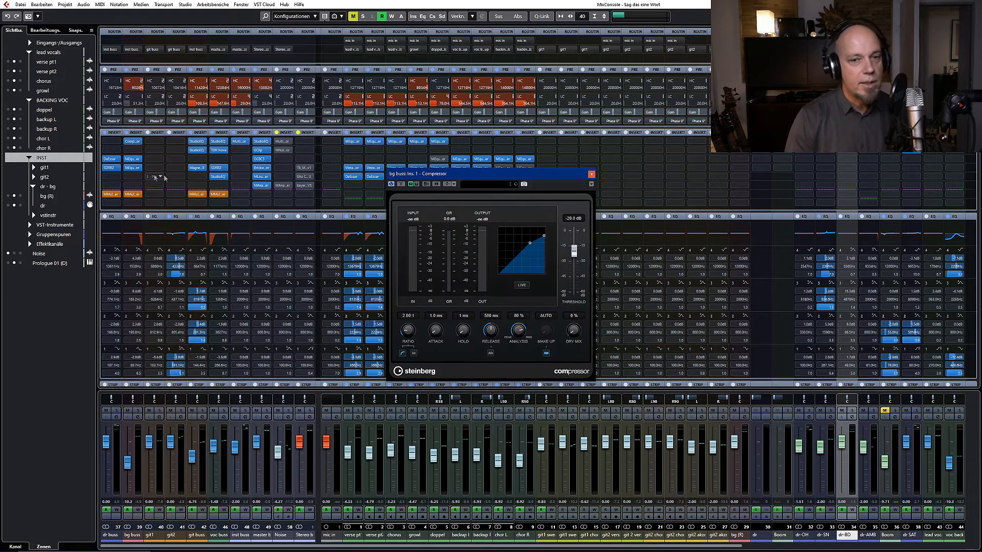
Add the dr-BD channel as a side-chain input of the bg buss Compressor
{"action": "left_click_drag", "start_coordinate": [454, 175], "coordinate": [288, 161]}
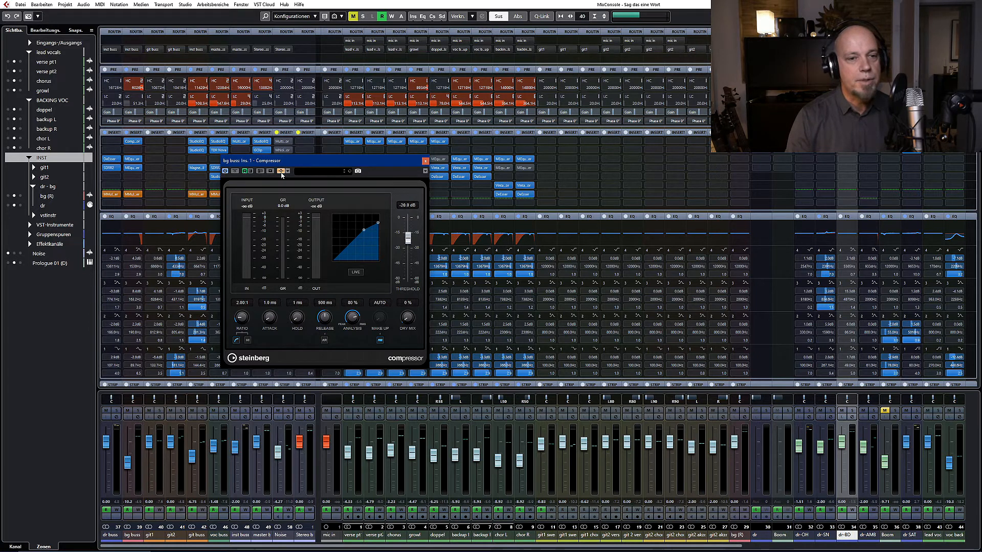
{"action": "left_click", "coordinate": [281, 173]}
{"action": "left_click", "coordinate": [376, 253]}
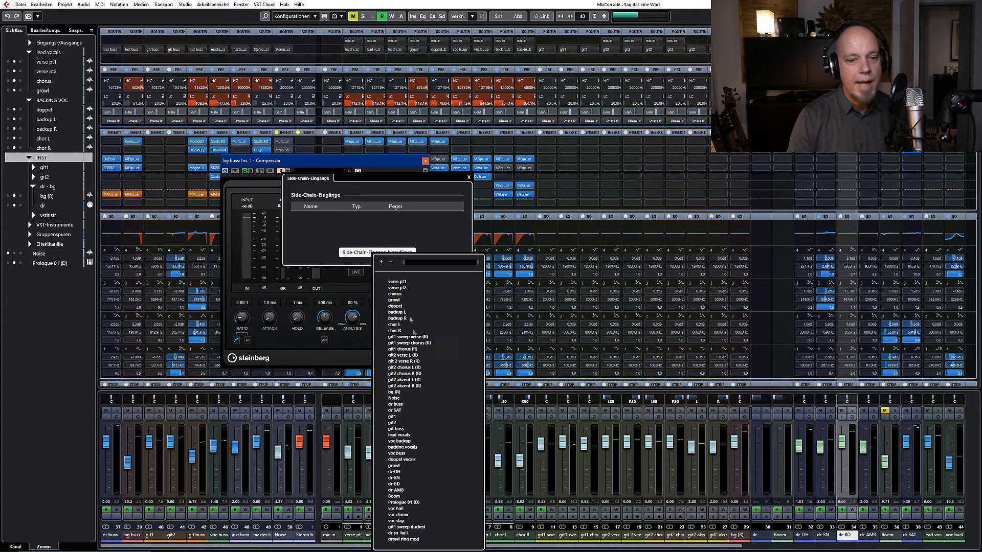
{"action": "left_click", "coordinate": [399, 485]}
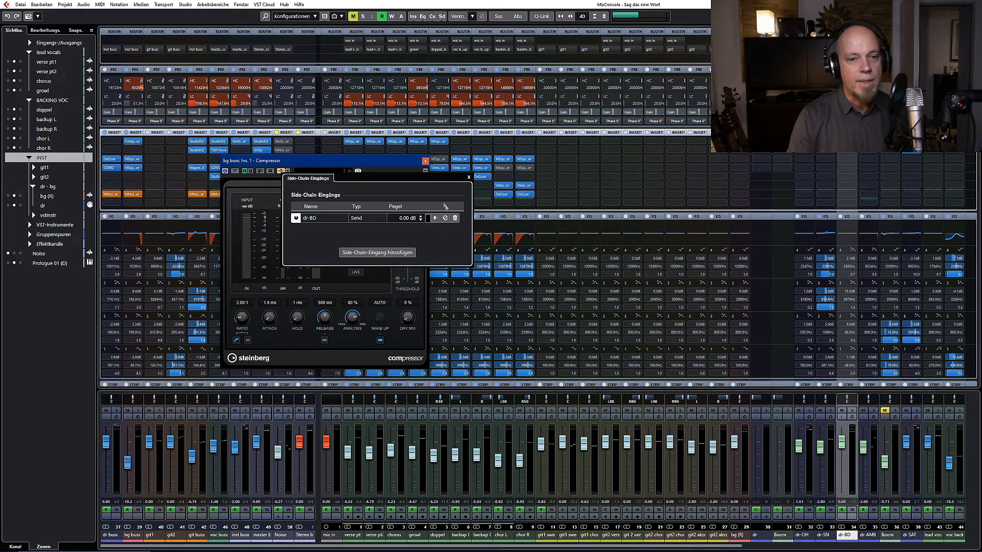
{"action": "left_click", "coordinate": [469, 178]}
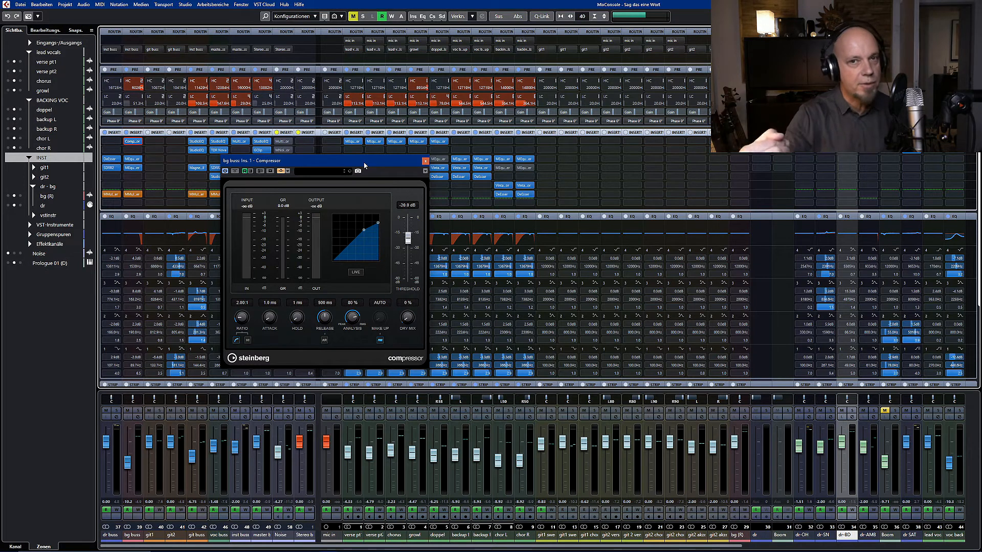
Set the Compressor's threshold to about -27 dB, its ratio to 1.40:1 and its attack to 2.0 ms
{"action": "left_click_drag", "start_coordinate": [408, 239], "coordinate": [411, 249]}
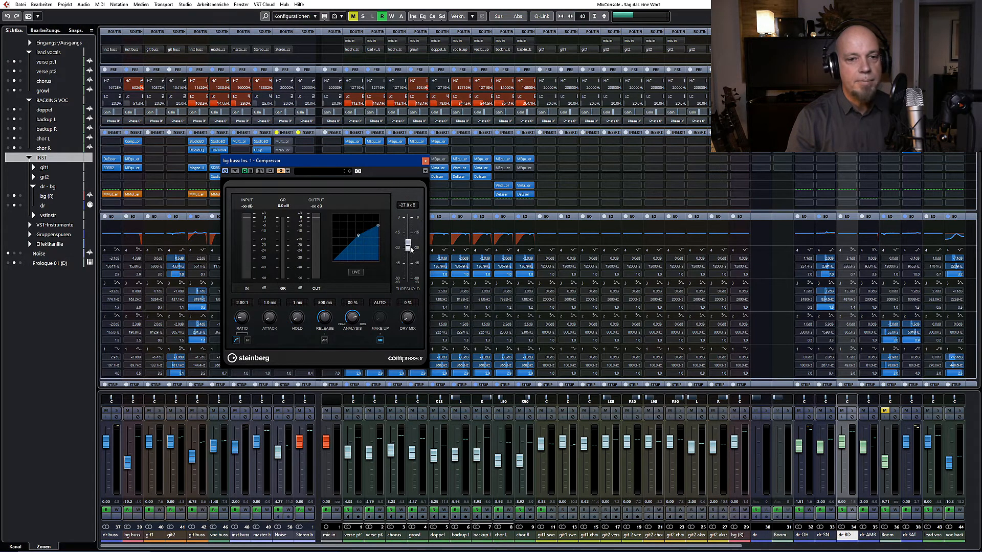
{"action": "left_click", "coordinate": [243, 302]}
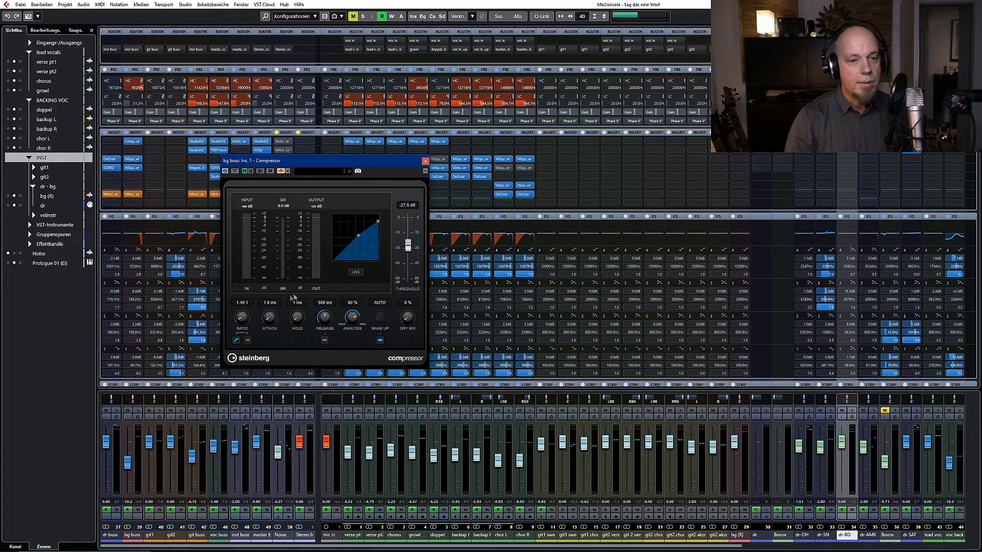
{"action": "key", "text": "Tab"}
{"action": "type", "text": "2"}
{"action": "key", "text": "Return"}
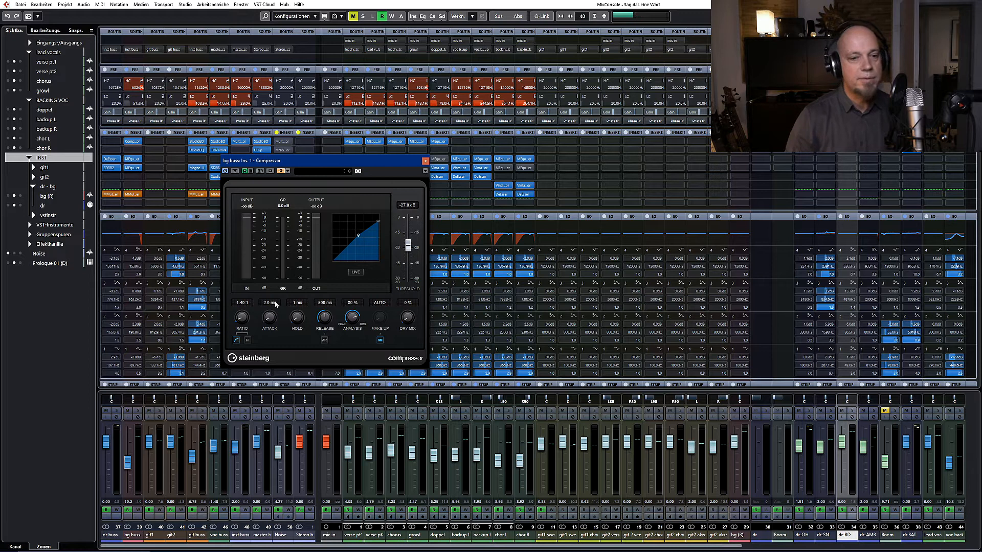
Set the Compressor's release to 120 ms and analysis to 0 %, and turn off automatic make-up gain
{"action": "left_click", "coordinate": [320, 303]}
{"action": "type", "text": "12"}
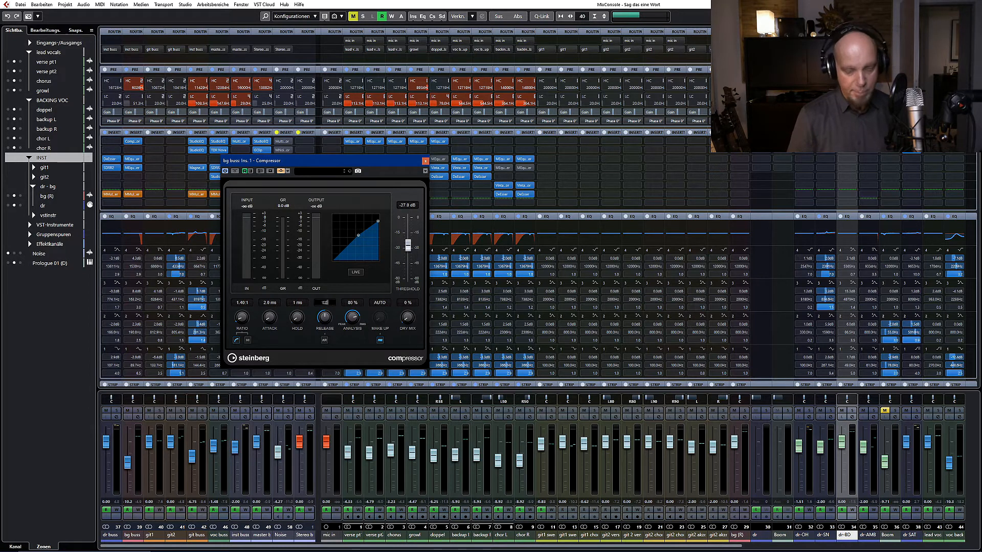
{"action": "type", "text": "0 ms"}
{"action": "left_click_drag", "start_coordinate": [352, 317], "coordinate": [354, 378]}
{"action": "left_click", "coordinate": [380, 340]}
{"action": "left_click_drag", "start_coordinate": [352, 318], "coordinate": [352, 328]}
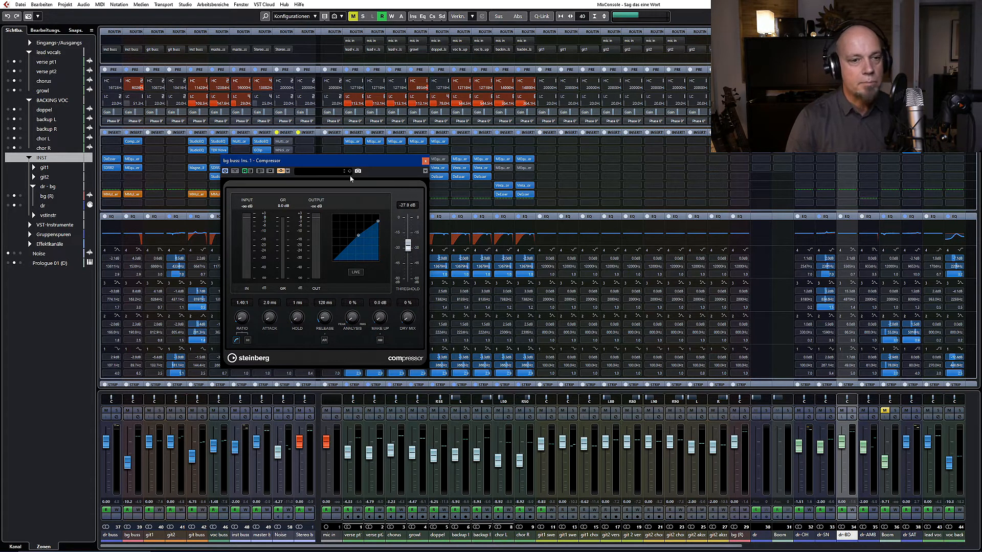
Solo the dr buss and bg buss channels, keeping the Compressor window clear of the mixer channels
{"action": "left_click_drag", "start_coordinate": [353, 164], "coordinate": [309, 154]}
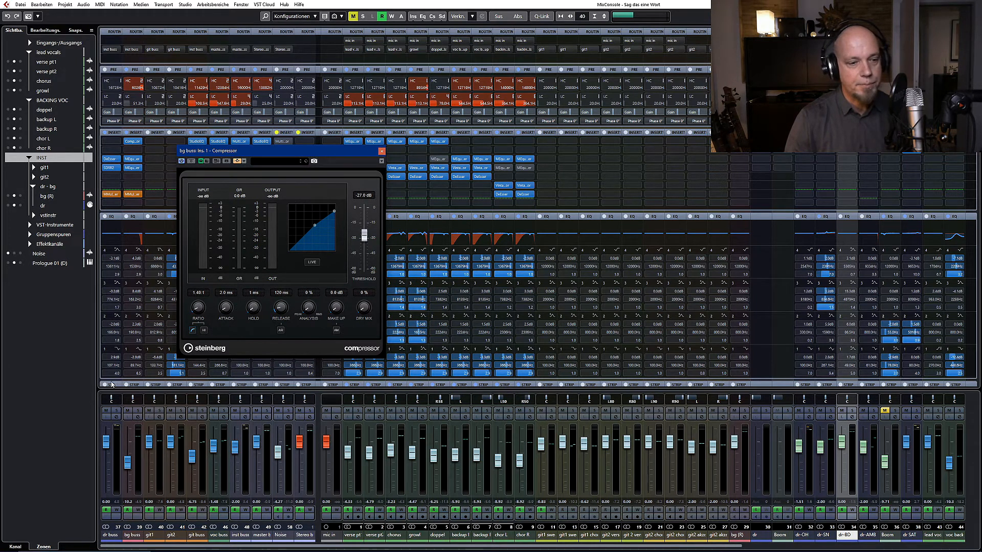
{"action": "left_click", "coordinate": [136, 411]}
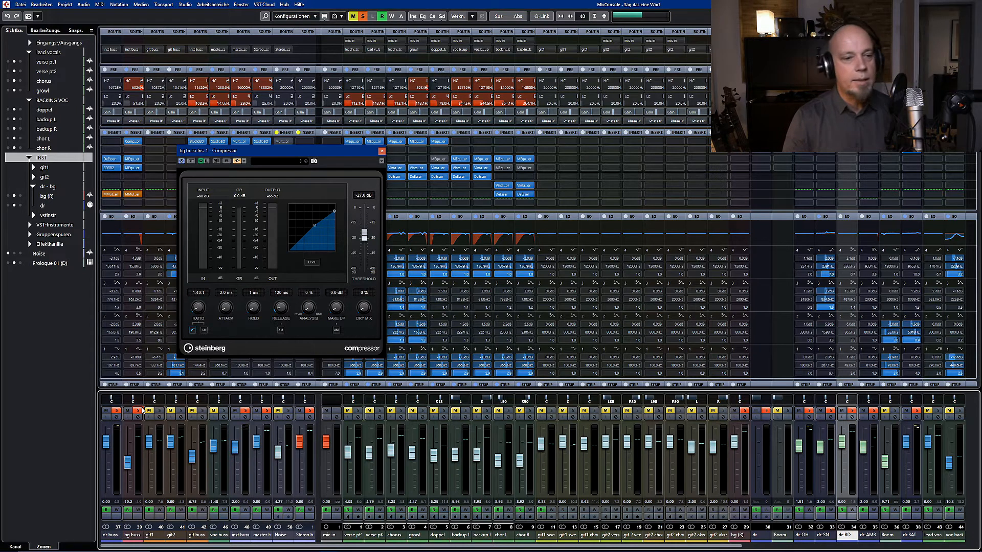
{"action": "left_click", "coordinate": [338, 151]}
{"action": "left_click_drag", "start_coordinate": [338, 151], "coordinate": [367, 168]}
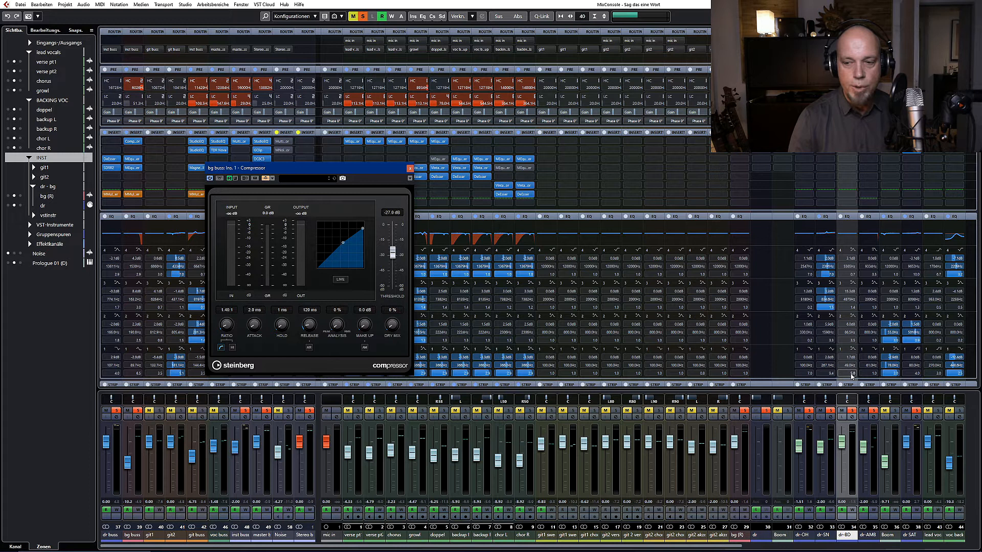
Play back the soloed drums and bass, fine-tune the threshold to -27.9 dB, and compare the Compressor bypassed and active
{"action": "key", "text": "space"}
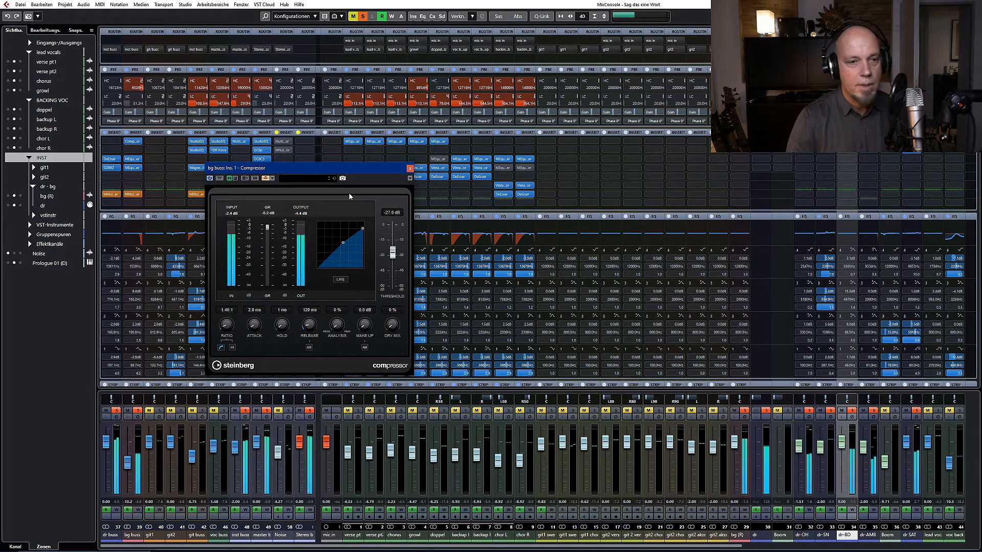
{"action": "left_click_drag", "start_coordinate": [393, 252], "coordinate": [393, 254]}
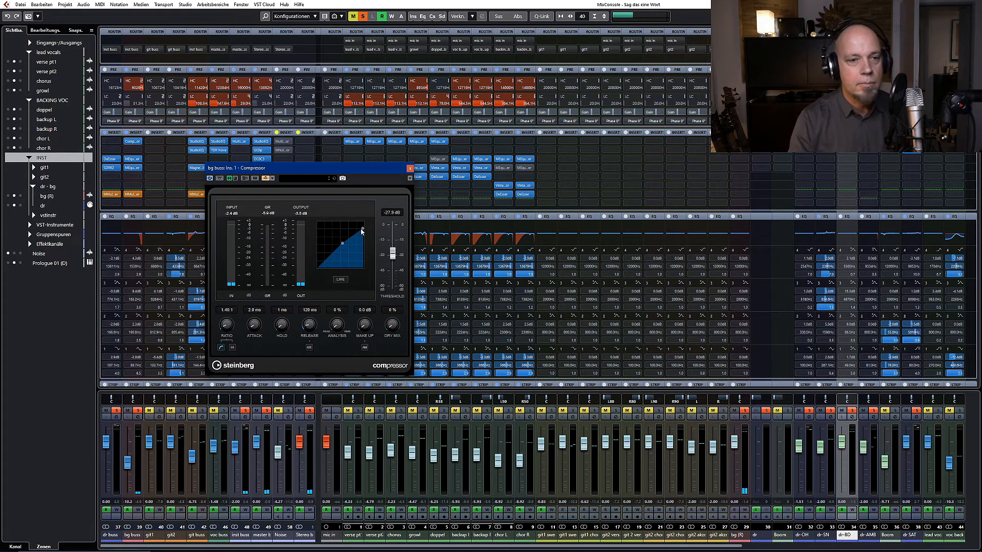
{"action": "left_click", "coordinate": [220, 179]}
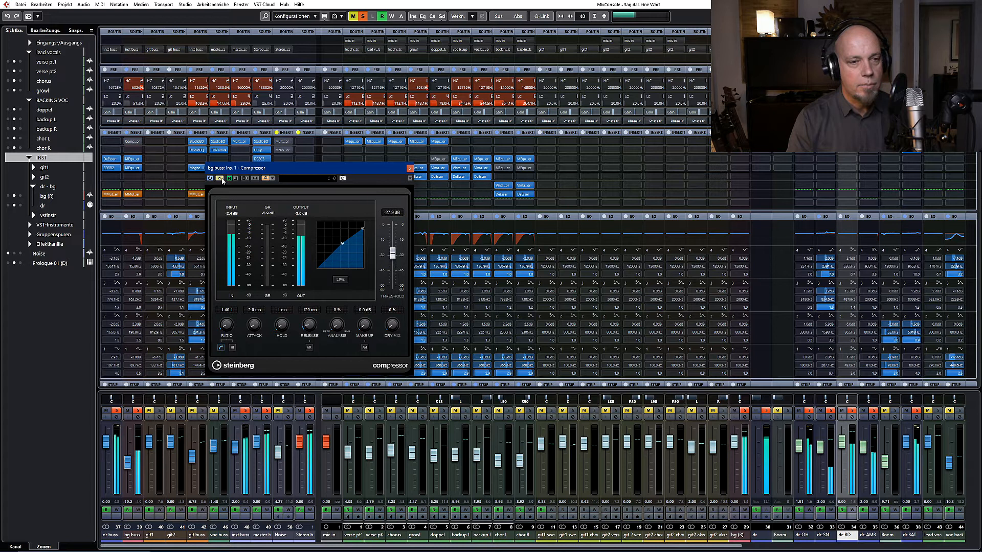
{"action": "left_click", "coordinate": [222, 178]}
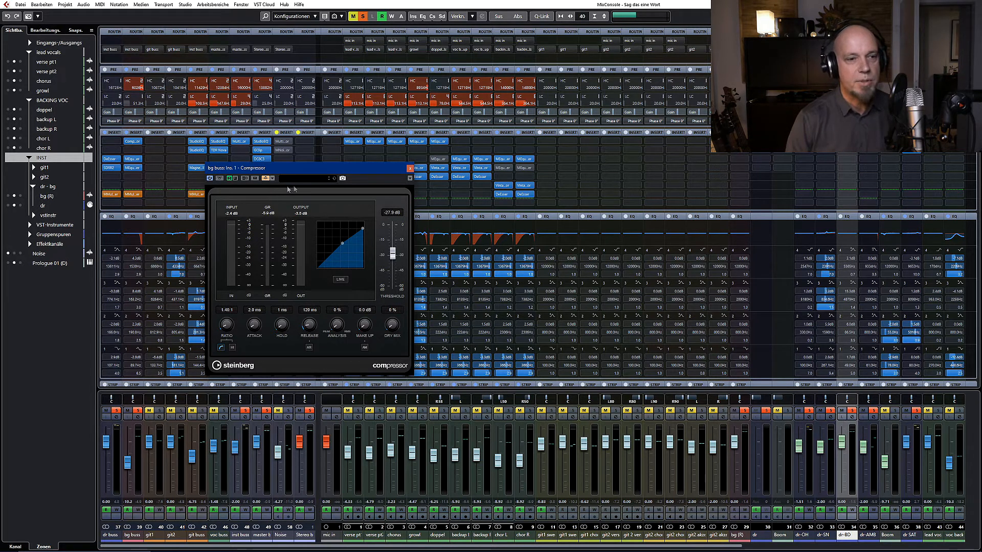
{"action": "left_click", "coordinate": [409, 169]}
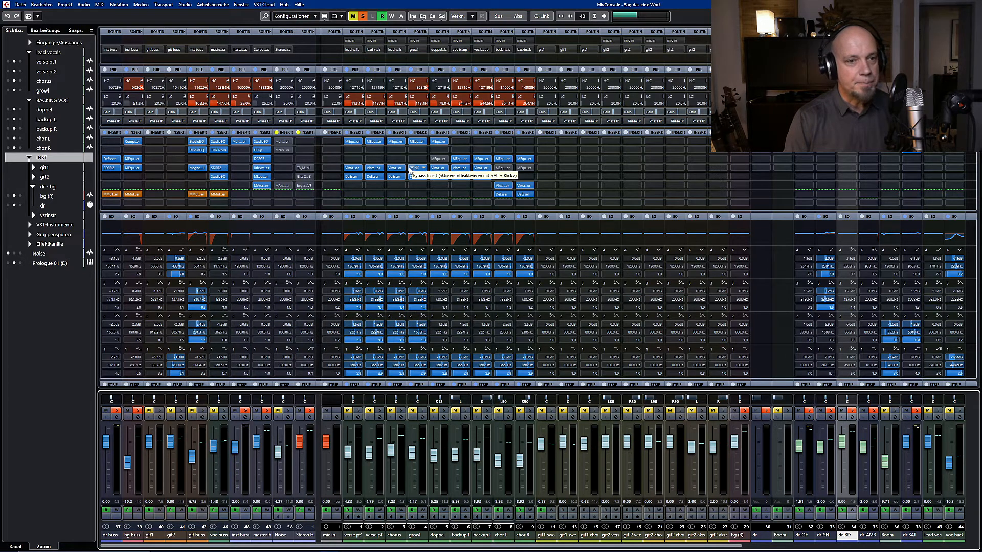
Examine the soloed drum and bass spectrum during playback in the master buss MAnalyzer
{"action": "left_click", "coordinate": [260, 186]}
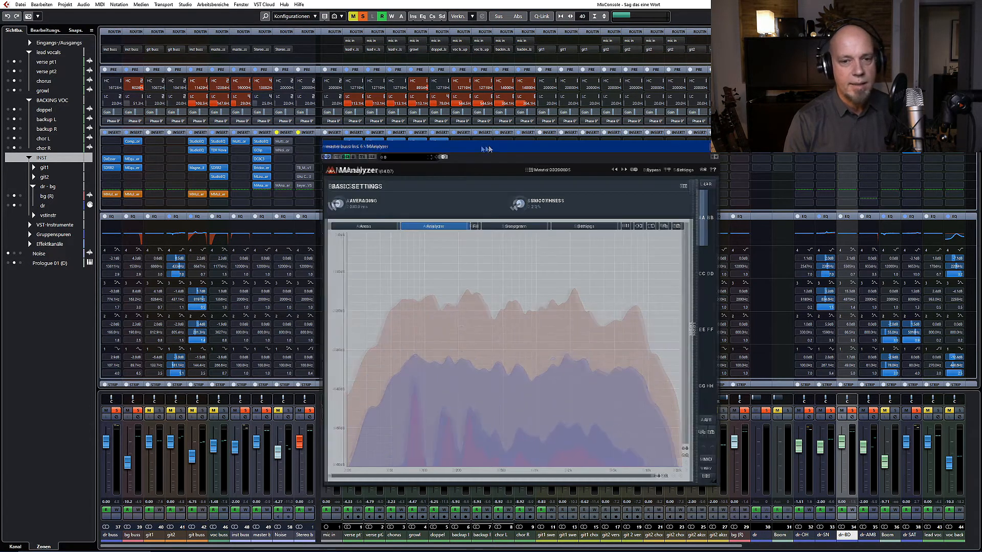
{"action": "left_click_drag", "start_coordinate": [487, 149], "coordinate": [357, 149]}
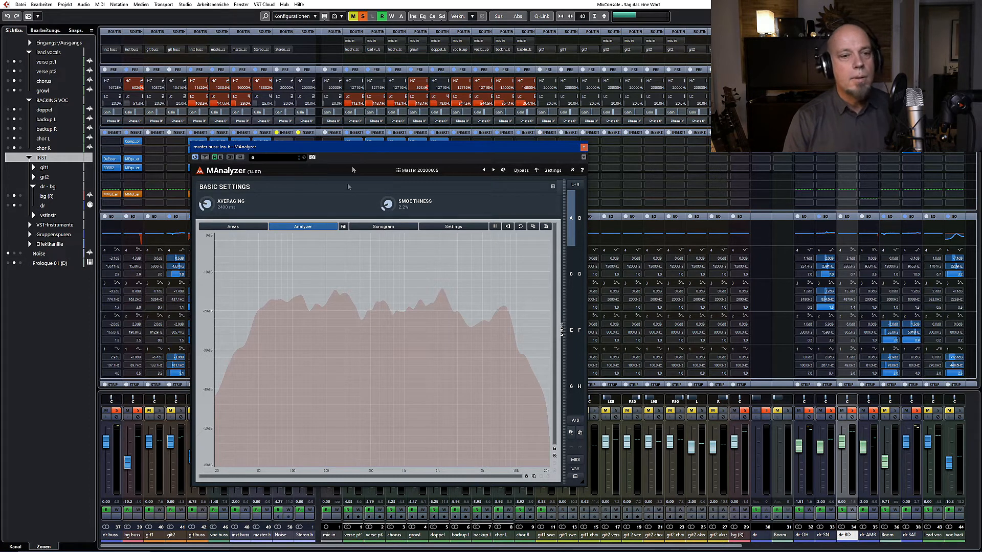
{"action": "key", "text": "space"}
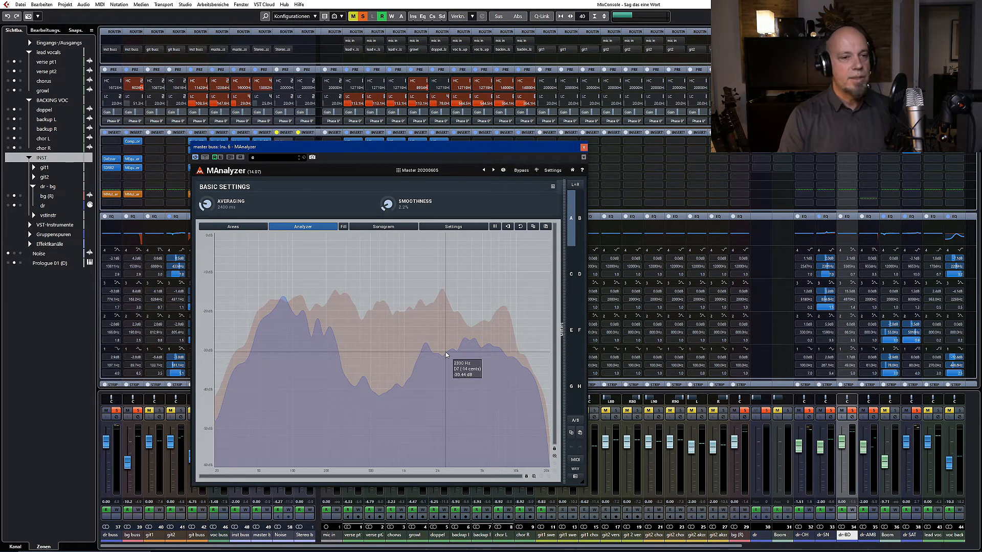
{"action": "left_click", "coordinate": [583, 148]}
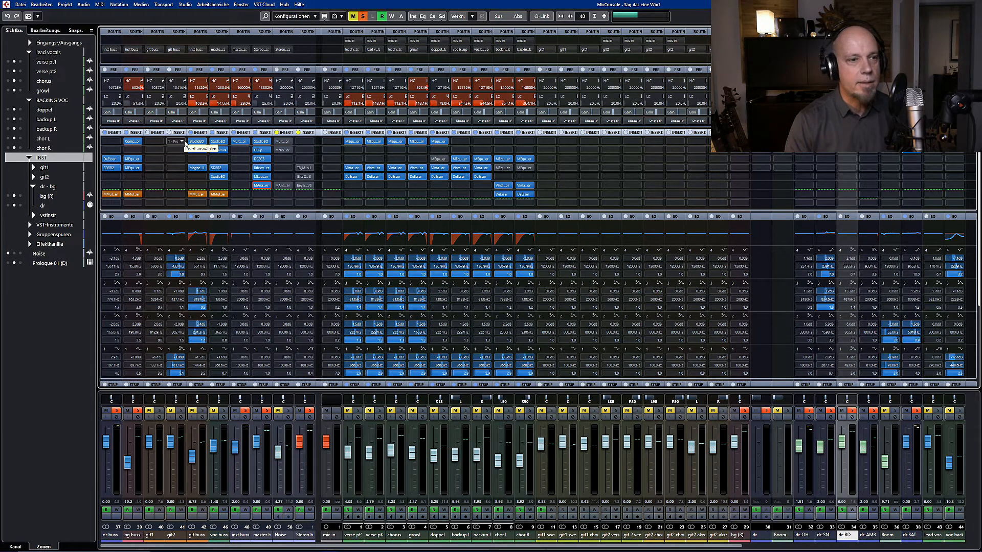
Replace the Compressor in the bg buss's first insert slot with a MultibandCompressor
{"action": "left_click", "coordinate": [142, 144]}
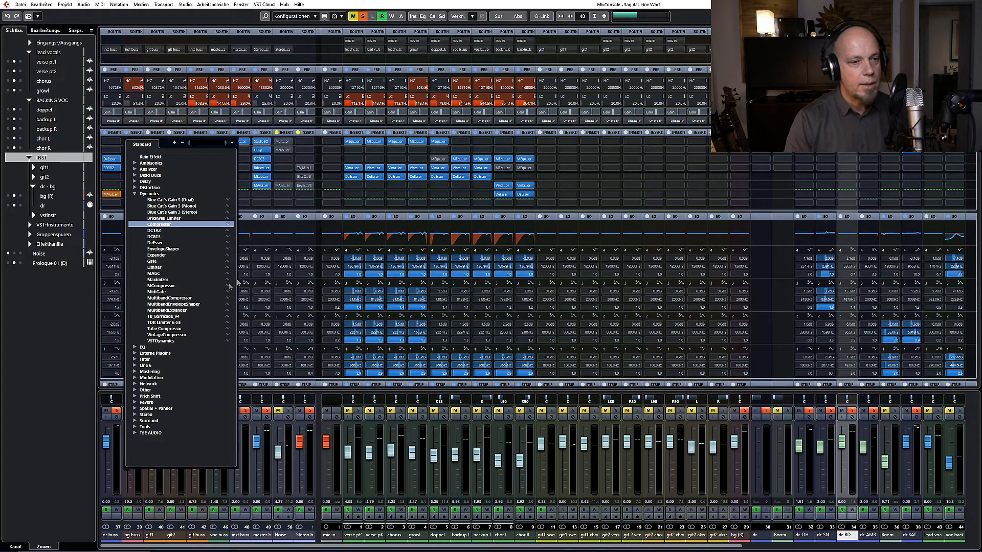
{"action": "left_click", "coordinate": [170, 298]}
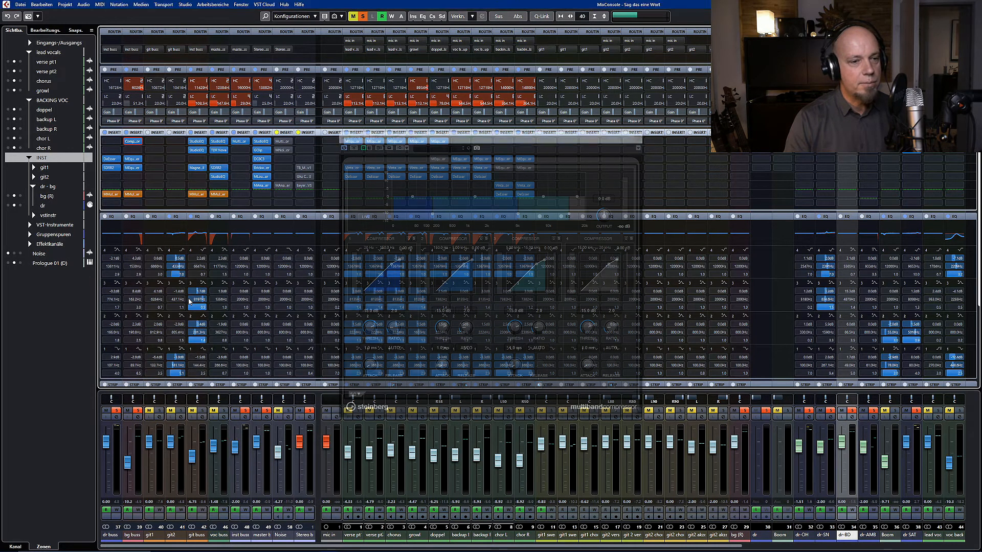
{"action": "left_click_drag", "start_coordinate": [502, 140], "coordinate": [370, 151]}
Bypass bands 1, 3 and 4 of the MultibandCompressor and lower the active band's lower crossover to about 50 Hz
{"action": "left_click", "coordinate": [275, 250]}
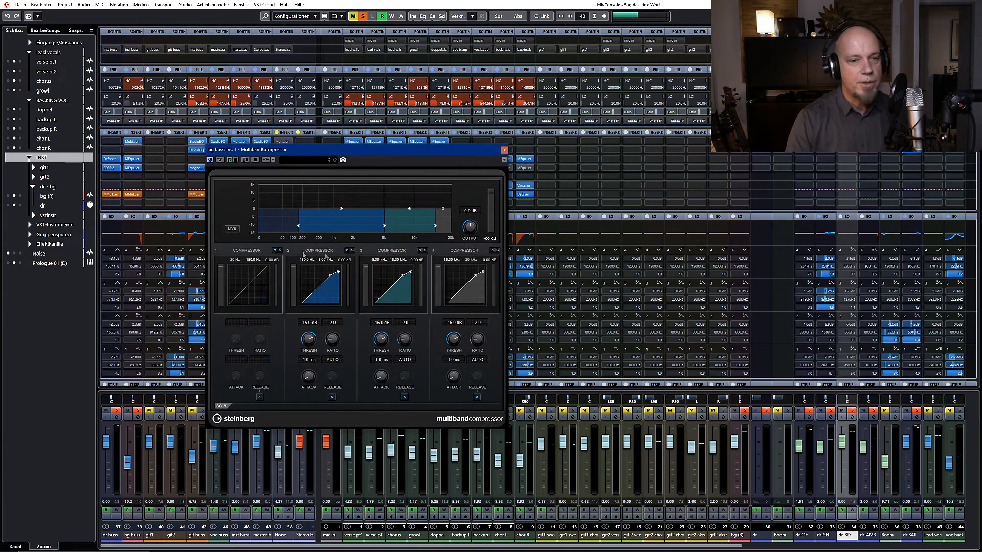
{"action": "left_click", "coordinate": [419, 250]}
{"action": "left_click", "coordinate": [491, 251]}
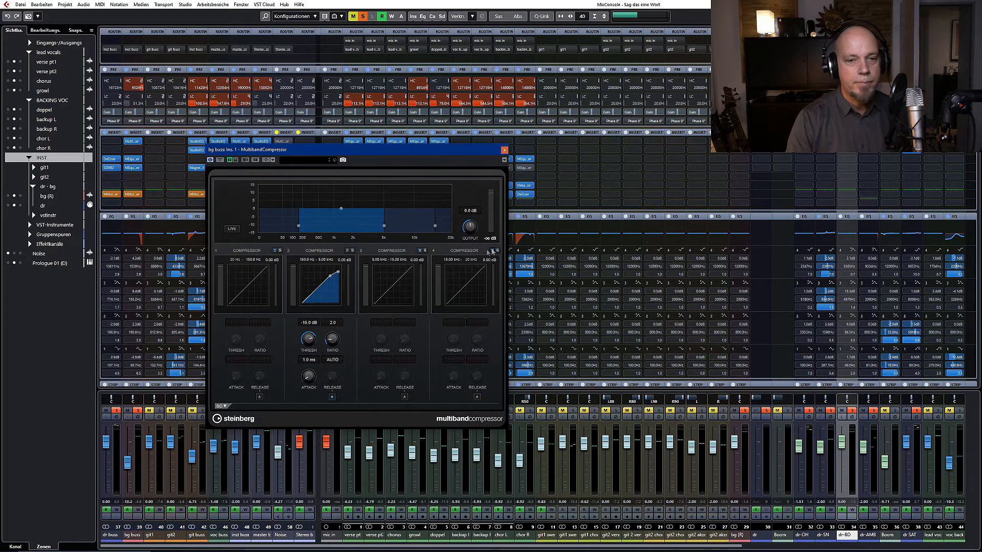
{"action": "left_click_drag", "start_coordinate": [298, 226], "coordinate": [280, 226]}
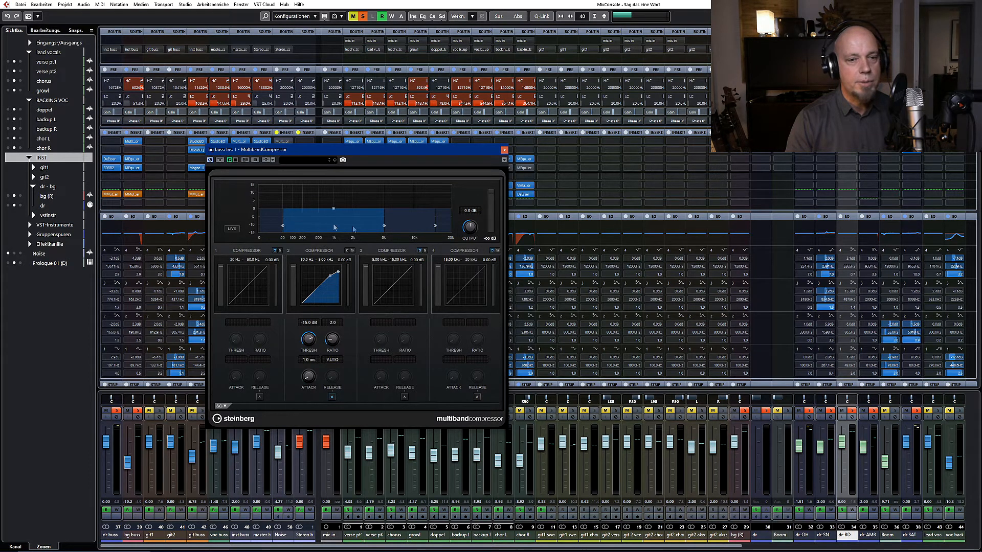
Lower the active band's upper crossover to about 200 Hz, disable its auto release, and set attack to 2.0 ms and release to 120 ms
{"action": "left_click_drag", "start_coordinate": [382, 229], "coordinate": [303, 226]}
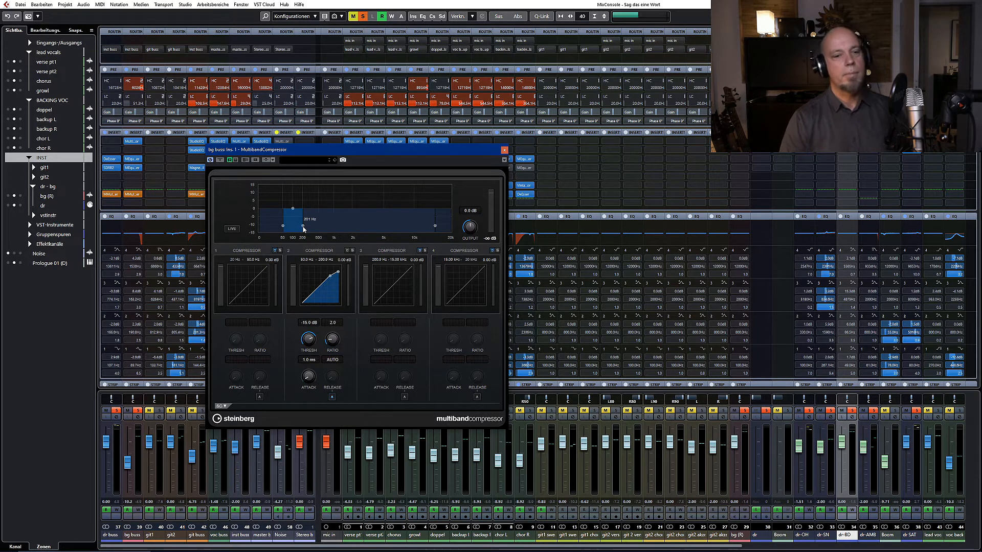
{"action": "left_click", "coordinate": [332, 397]}
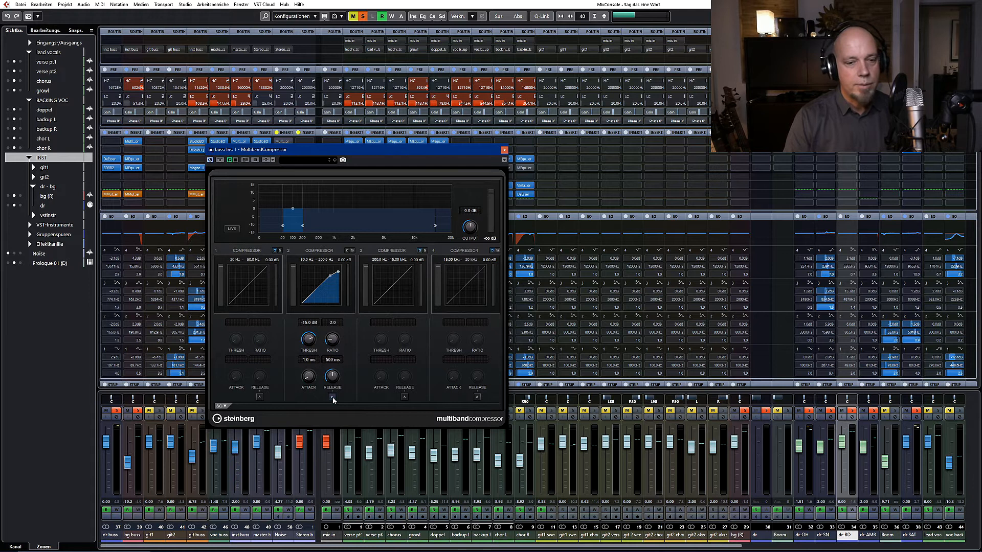
{"action": "type", "text": "2"}
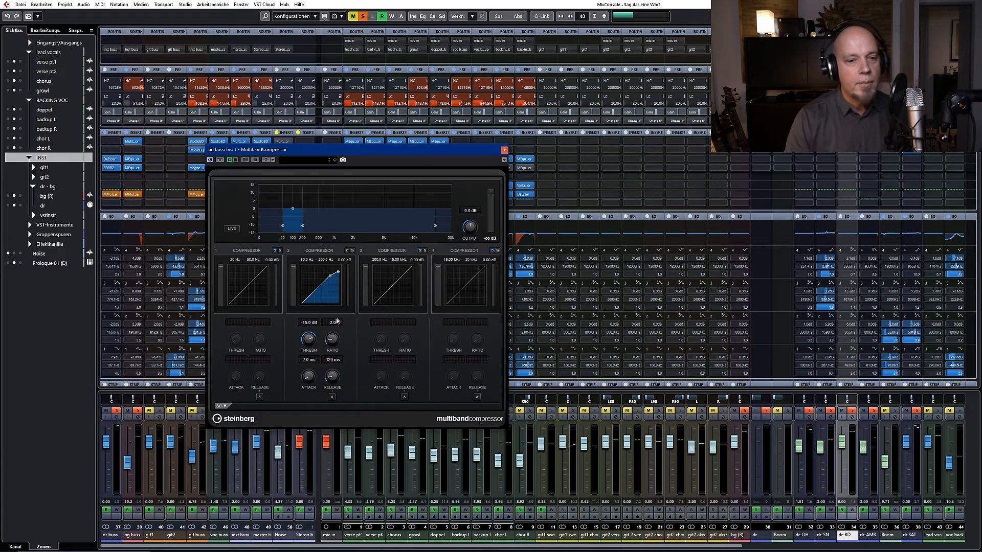
Add the kick drum channel dr-BD as a side-chain input of the MultibandCompressor and check the input list
{"action": "left_click", "coordinate": [266, 160]}
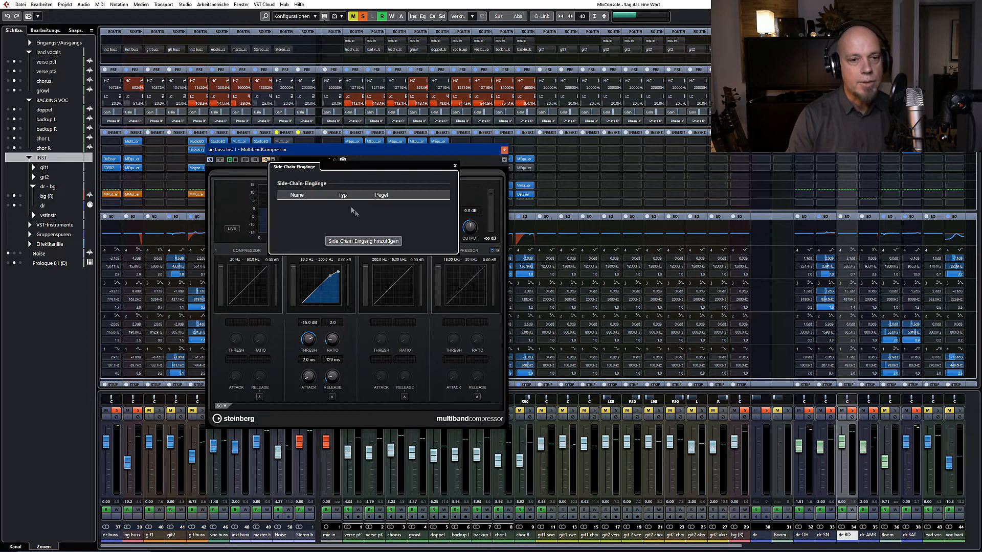
{"action": "left_click", "coordinate": [363, 241]}
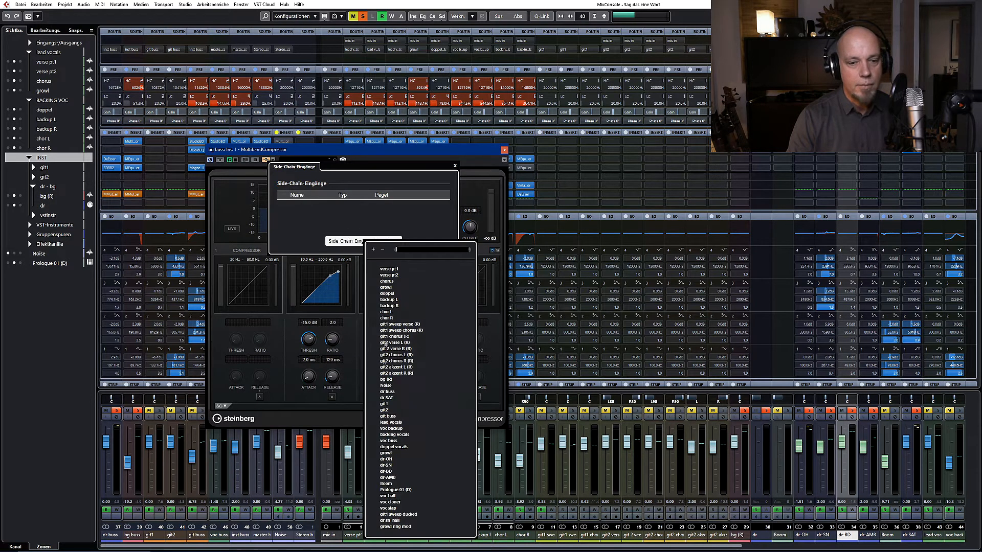
{"action": "double_click", "coordinate": [383, 471]}
{"action": "left_click", "coordinate": [383, 471]}
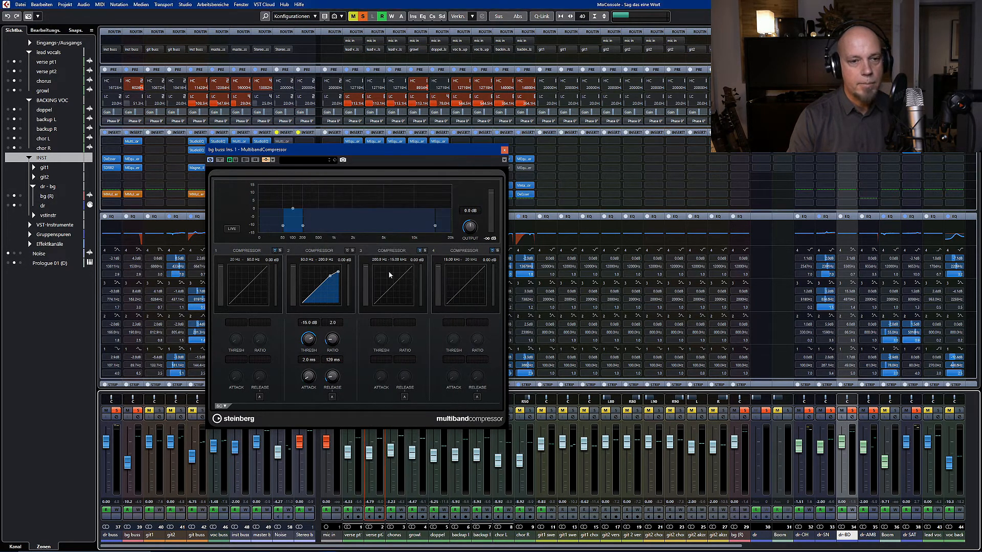
{"action": "left_click", "coordinate": [266, 160]}
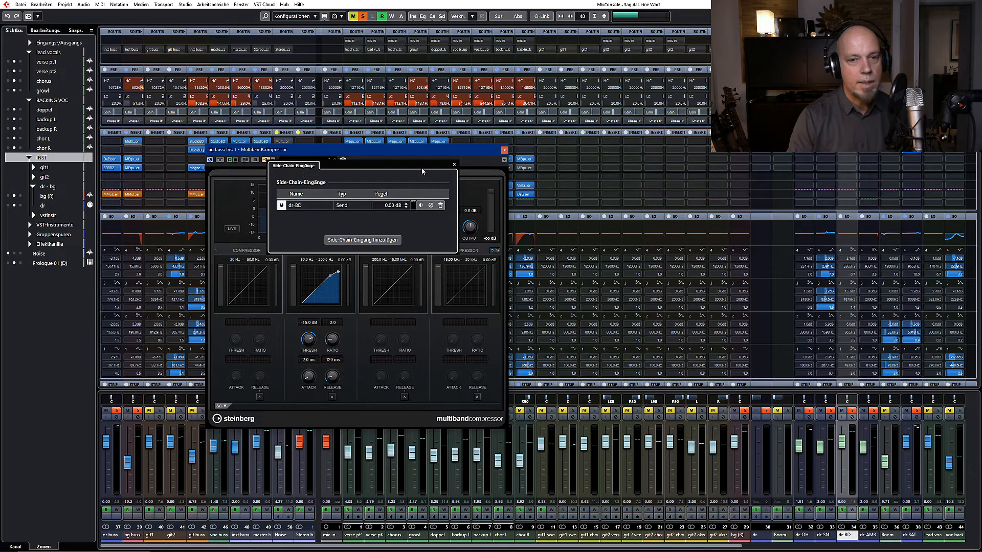
{"action": "left_click", "coordinate": [454, 165]}
Enable the side-chain for the active second band and set its filter frequency to 80 Hz and Q-factor to 0.7
{"action": "left_click", "coordinate": [224, 406]}
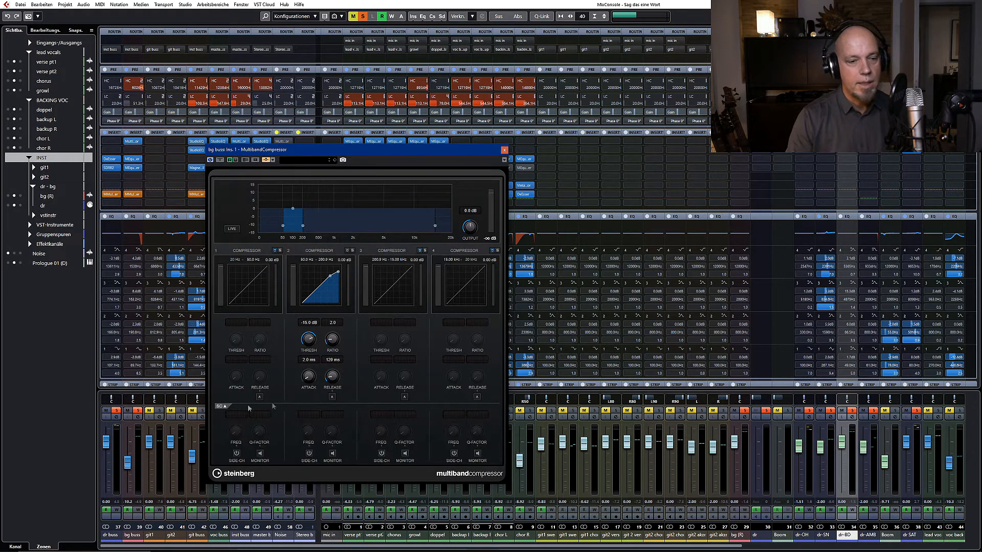
{"action": "left_click", "coordinate": [309, 453]}
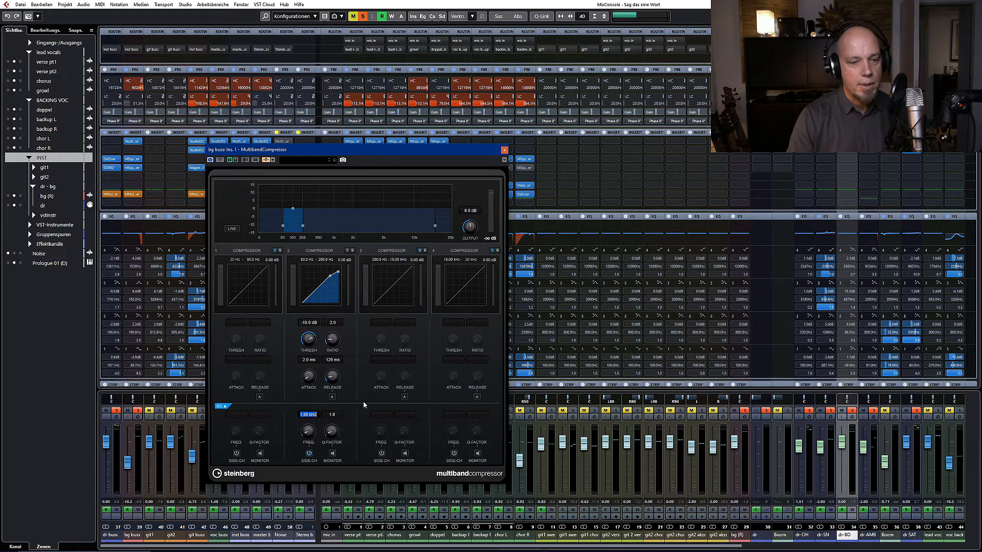
{"action": "type", "text": "80"}
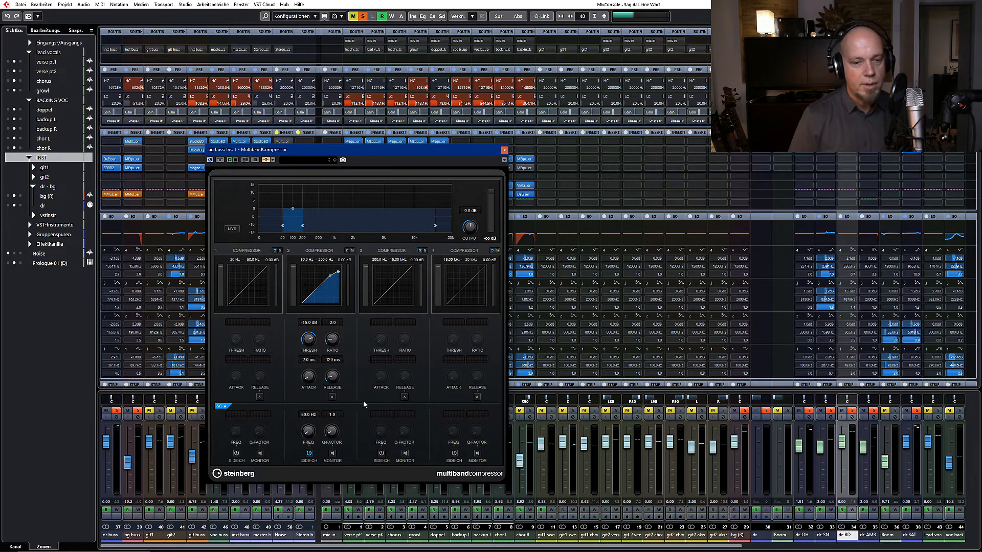
{"action": "left_click", "coordinate": [332, 414]}
{"action": "key", "text": "BackSpace"}
{"action": "type", "text": "0.7"}
{"action": "key", "text": "Return"}
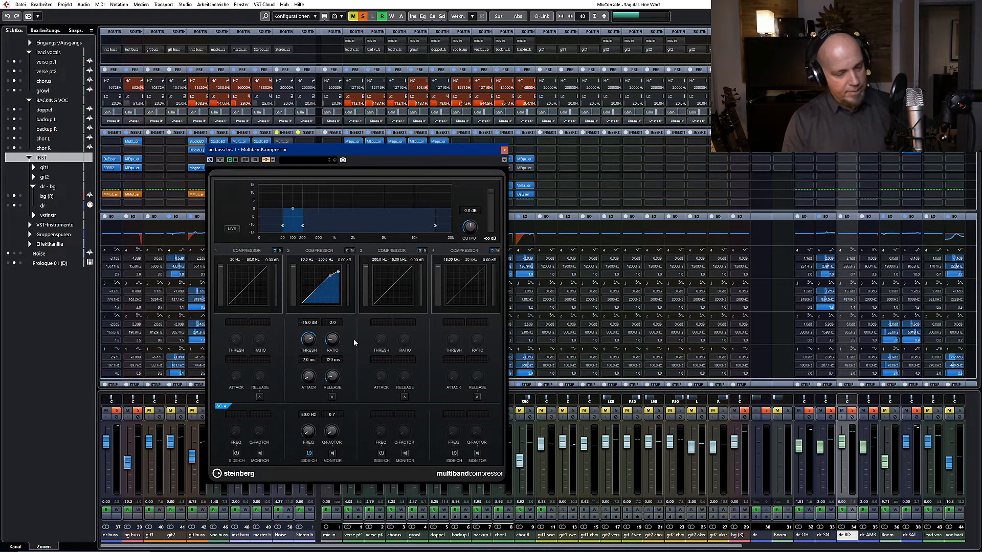
Play back the soloed drums and bass and lower the second band's threshold to -28.2 dB
{"action": "key", "text": "space"}
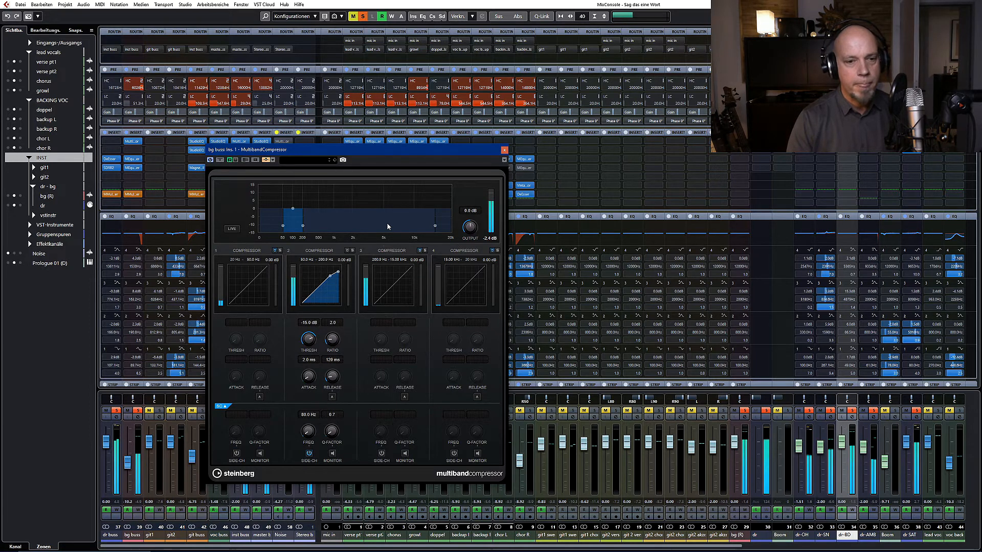
{"action": "left_click_drag", "start_coordinate": [309, 339], "coordinate": [304, 351]}
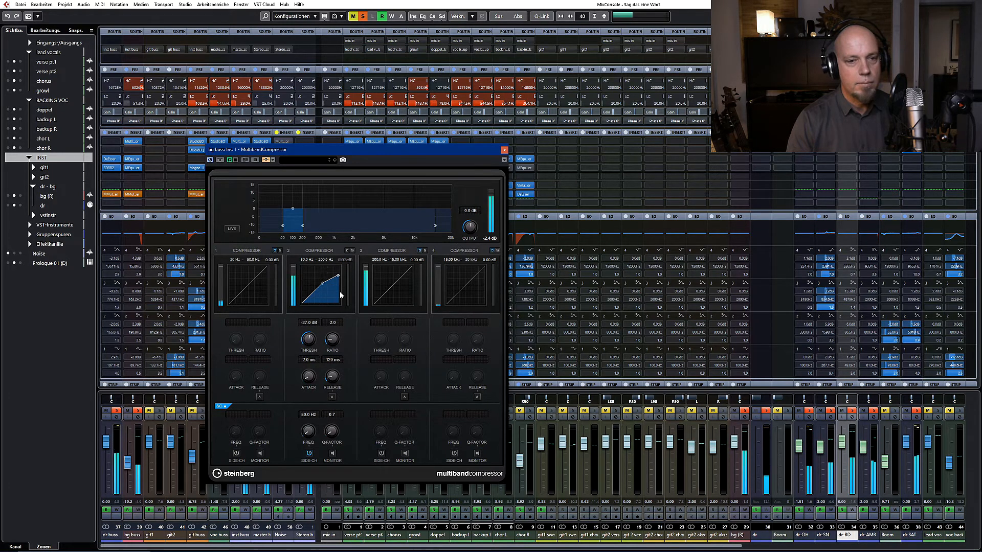
{"action": "left_click_drag", "start_coordinate": [306, 340], "coordinate": [306, 342]}
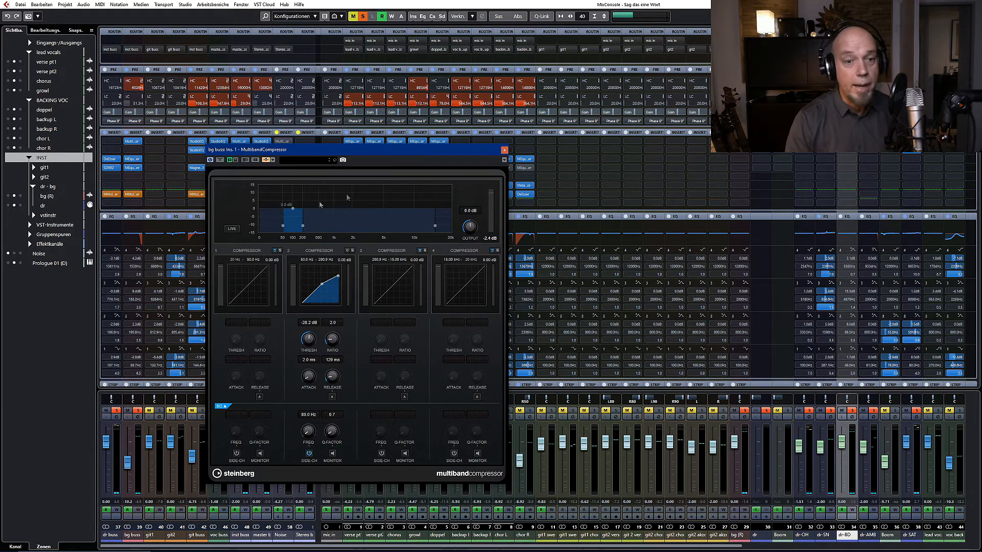
Reopen the bg buss's MultibandCompressor and remove the dr-BD side-chain input
{"action": "left_click", "coordinate": [504, 150]}
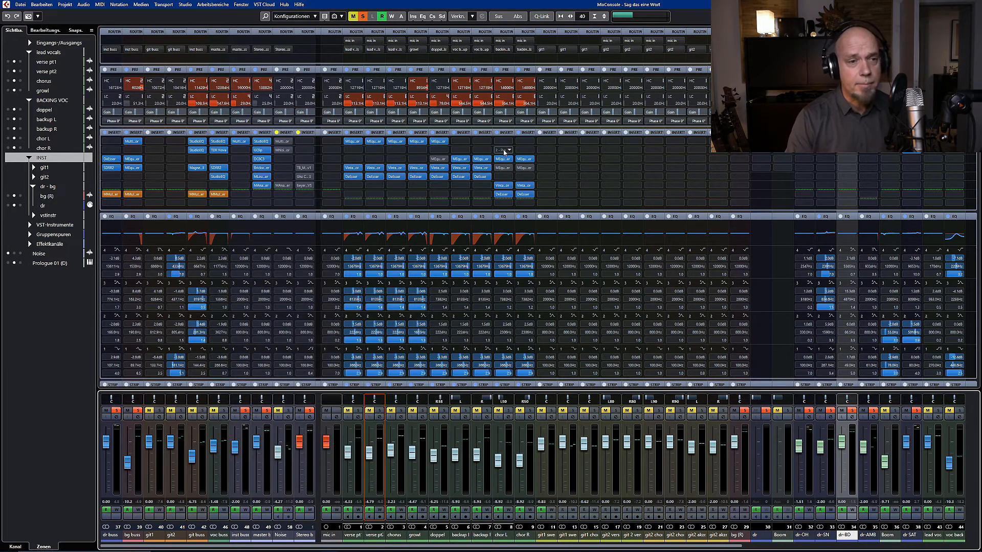
{"action": "left_click", "coordinate": [132, 141]}
{"action": "left_click_drag", "start_coordinate": [350, 151], "coordinate": [404, 143]}
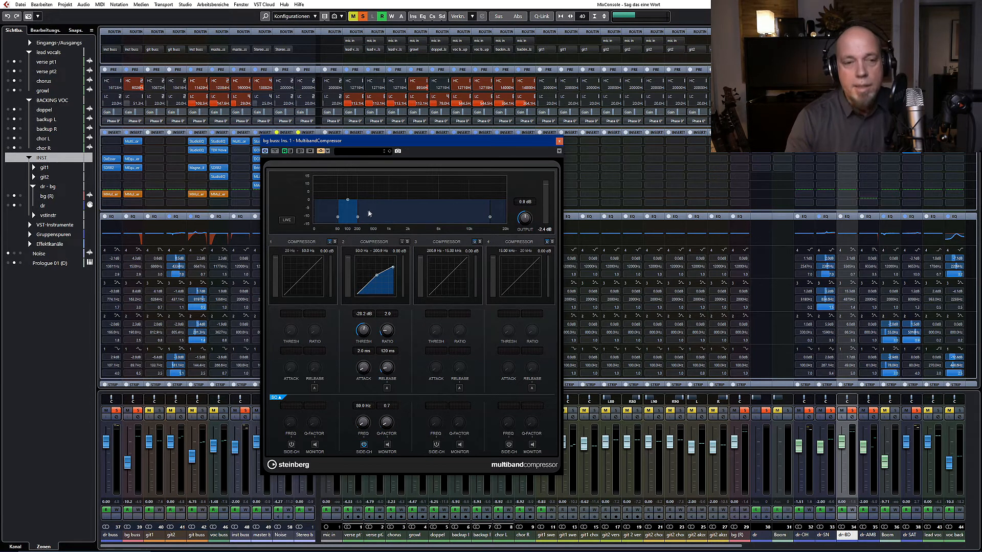
{"action": "mouse_move", "coordinate": [348, 200]}
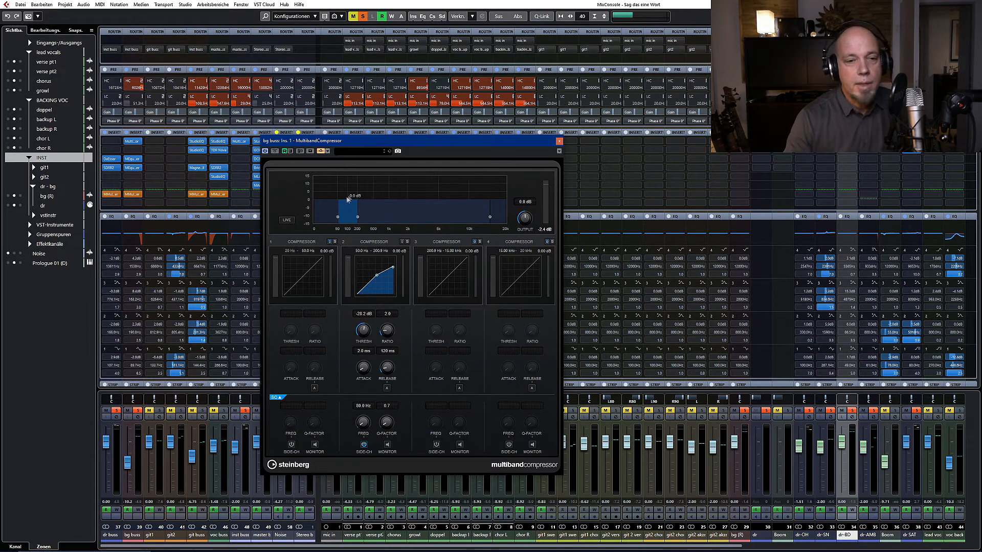
{"action": "mouse_move", "coordinate": [340, 225]}
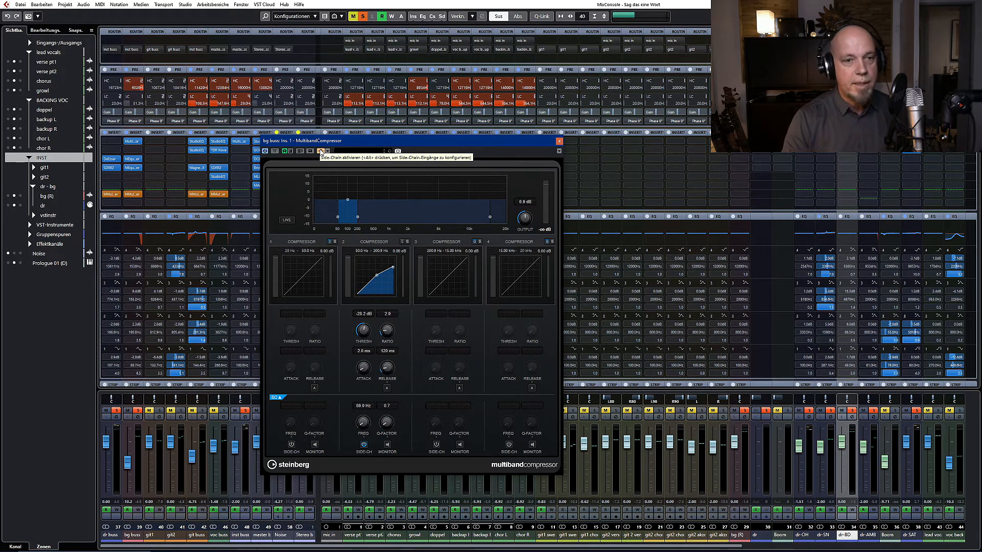
{"action": "left_click", "coordinate": [321, 151], "text": "alt"}
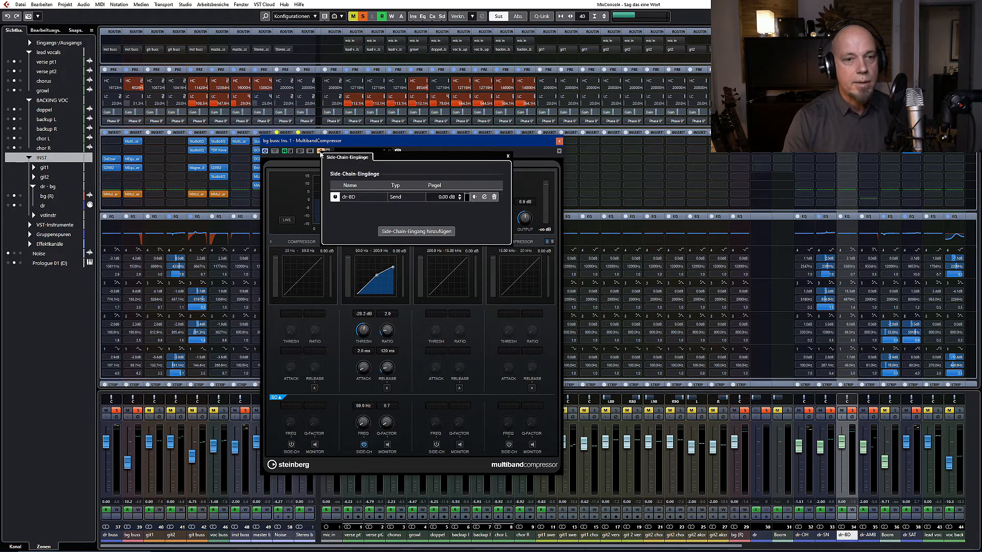
{"action": "left_click", "coordinate": [494, 197]}
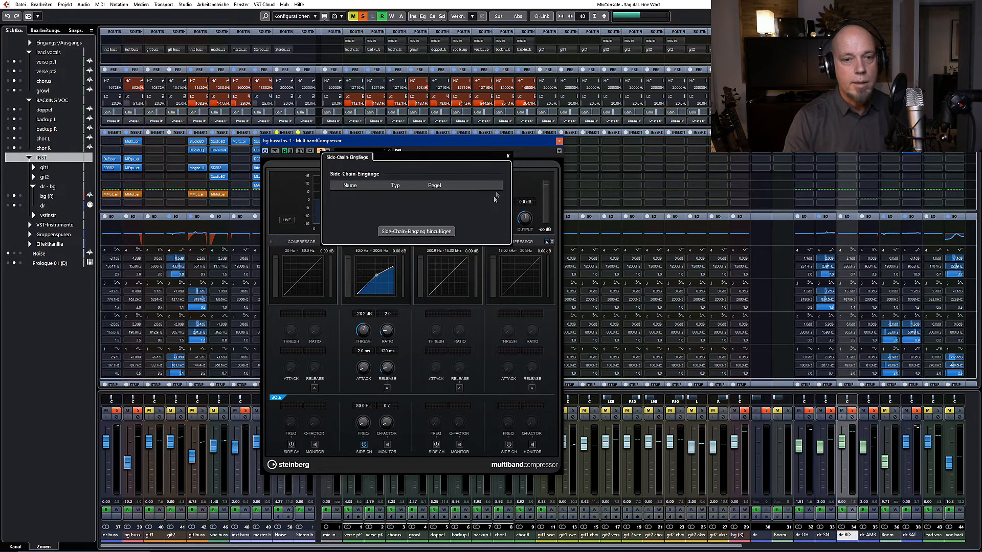
{"action": "left_click", "coordinate": [508, 156]}
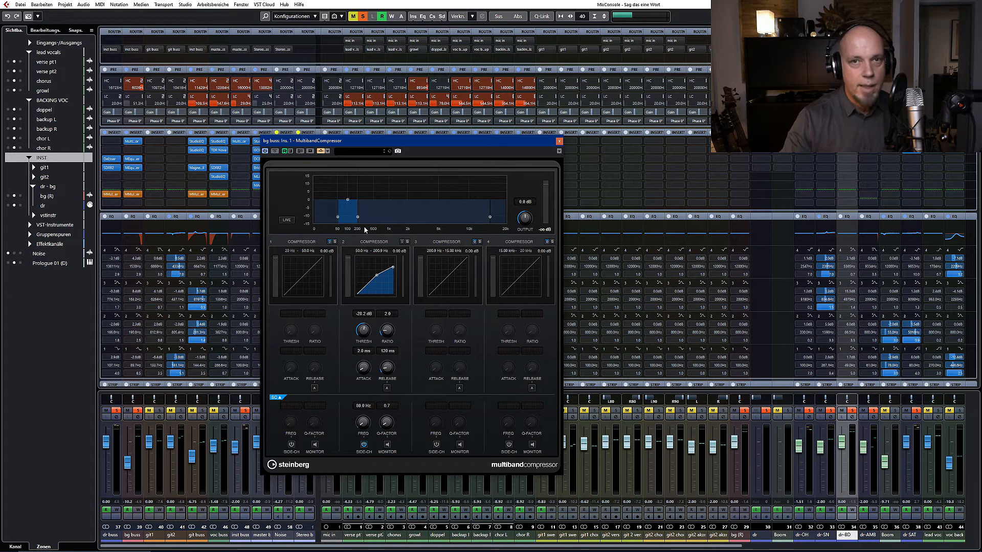
Audition the second band at reduced gains such as about -11 dB and -4.4 dB during playback, and return it to 0 dB
{"action": "key", "text": "space"}
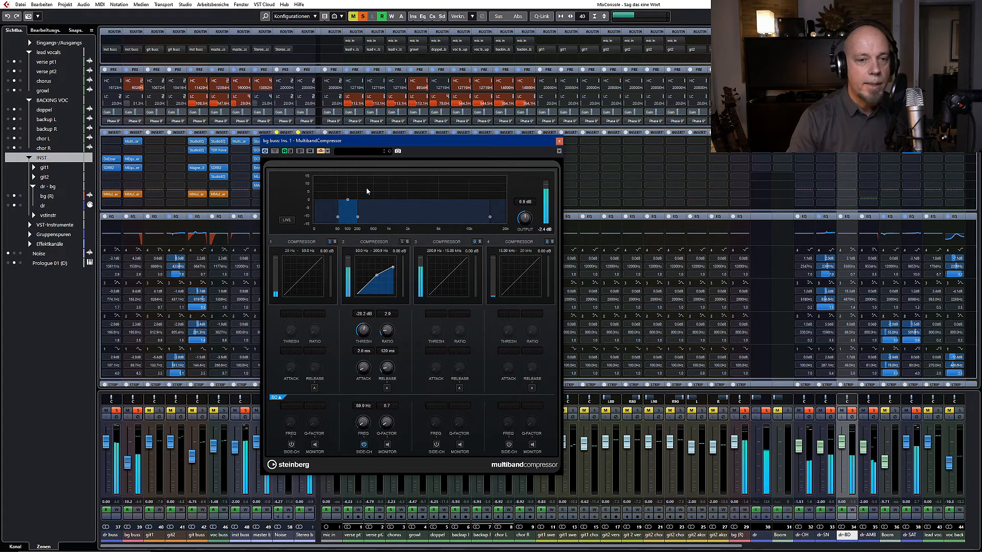
{"action": "left_click_drag", "start_coordinate": [348, 201], "coordinate": [349, 213]}
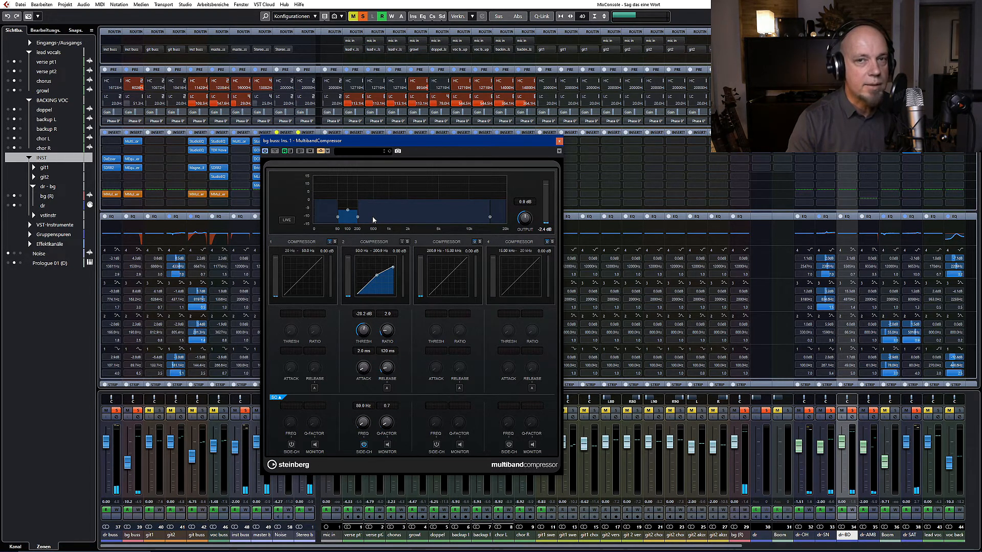
{"action": "mouse_move", "coordinate": [359, 215]}
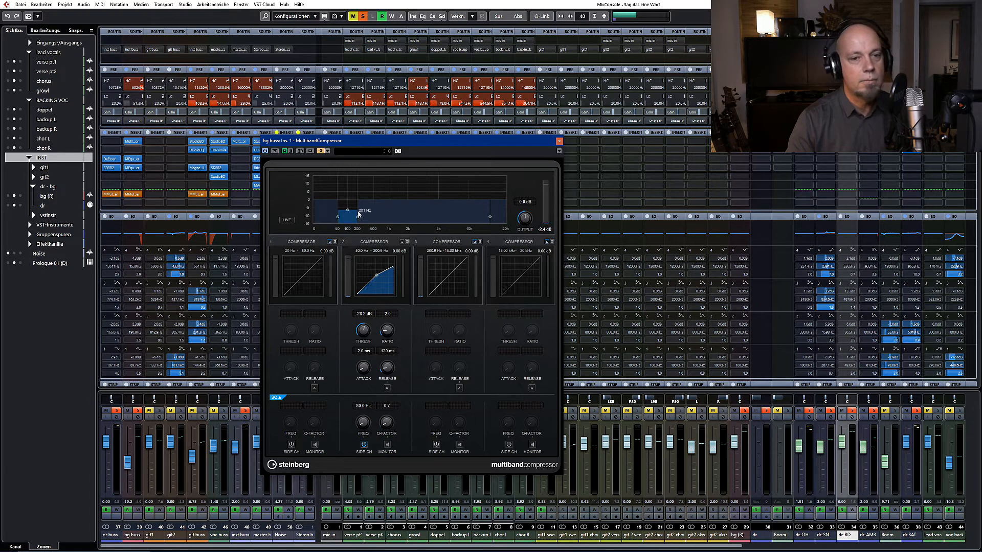
{"action": "left_click_drag", "start_coordinate": [348, 213], "coordinate": [351, 220]}
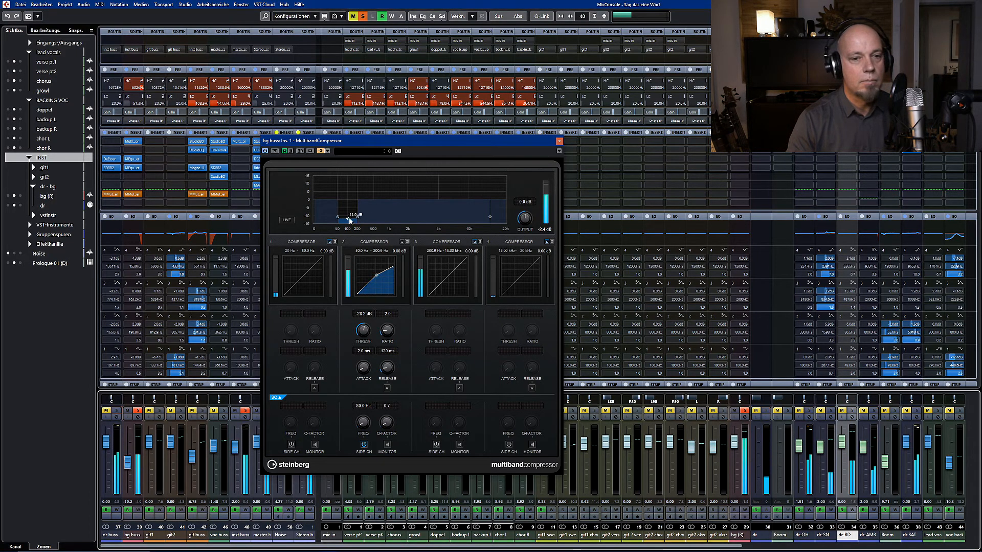
{"action": "left_click_drag", "start_coordinate": [347, 218], "coordinate": [347, 207]}
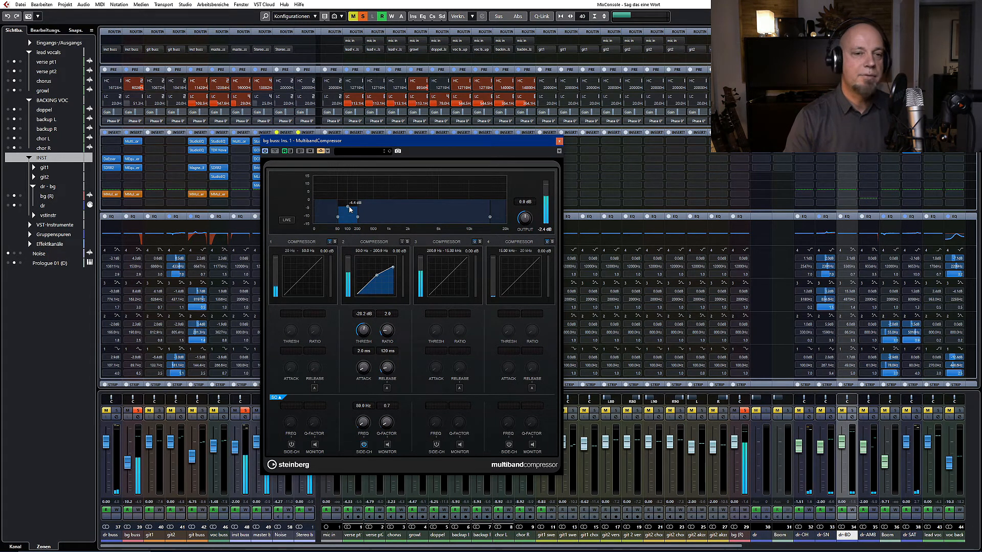
{"action": "mouse_move", "coordinate": [349, 200]}
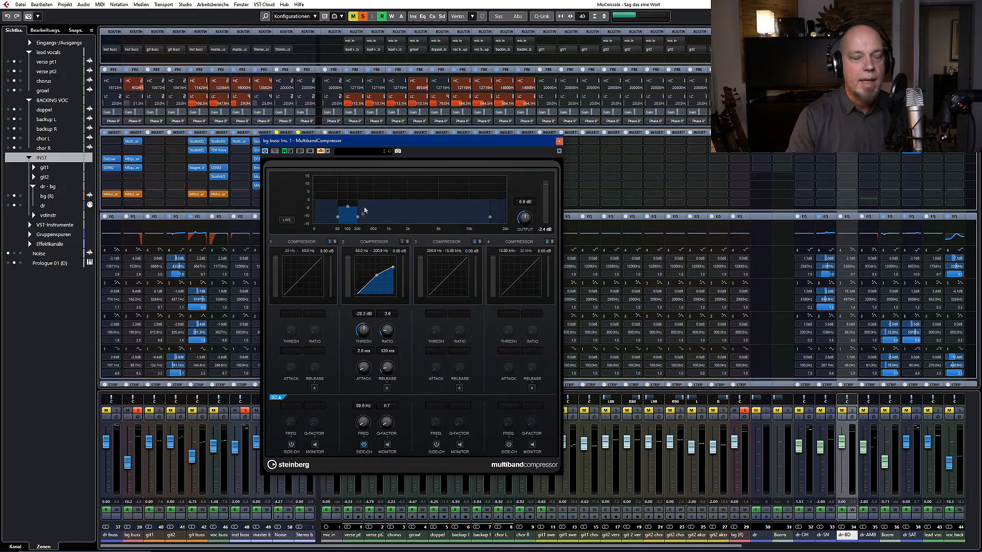
{"action": "left_click_drag", "start_coordinate": [350, 209], "coordinate": [350, 201]}
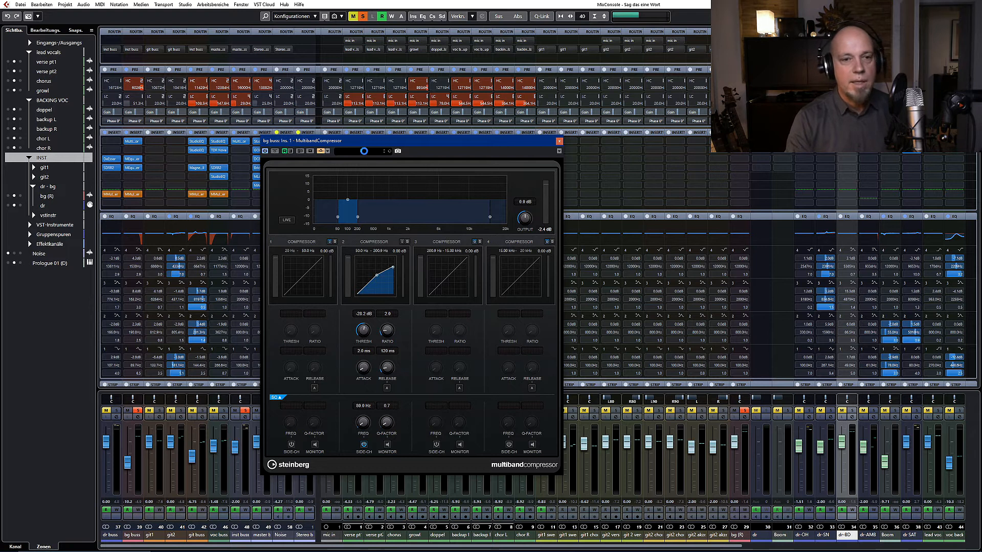
Add dr-BD back as the MultibandCompressor's side-chain input
{"action": "left_click", "coordinate": [322, 151]}
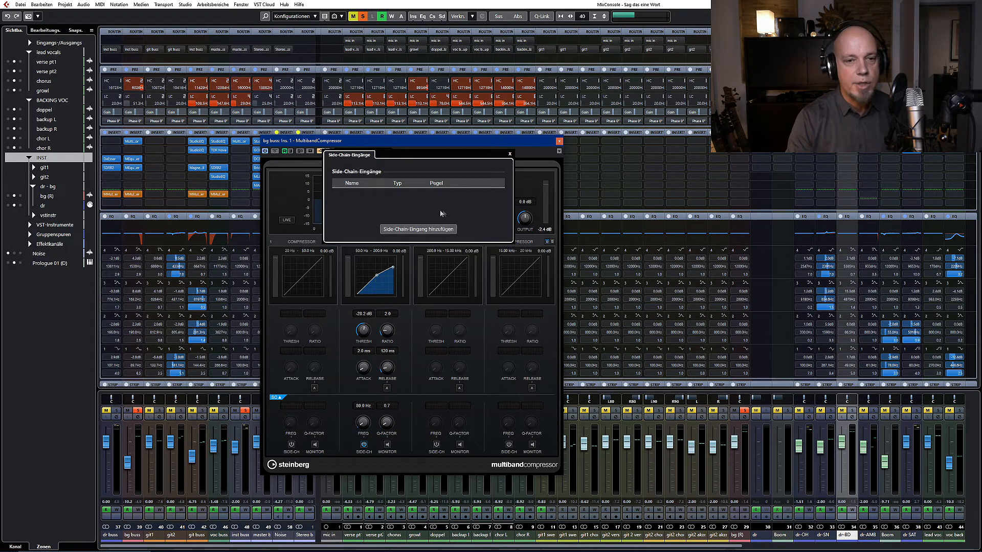
{"action": "left_click", "coordinate": [417, 229]}
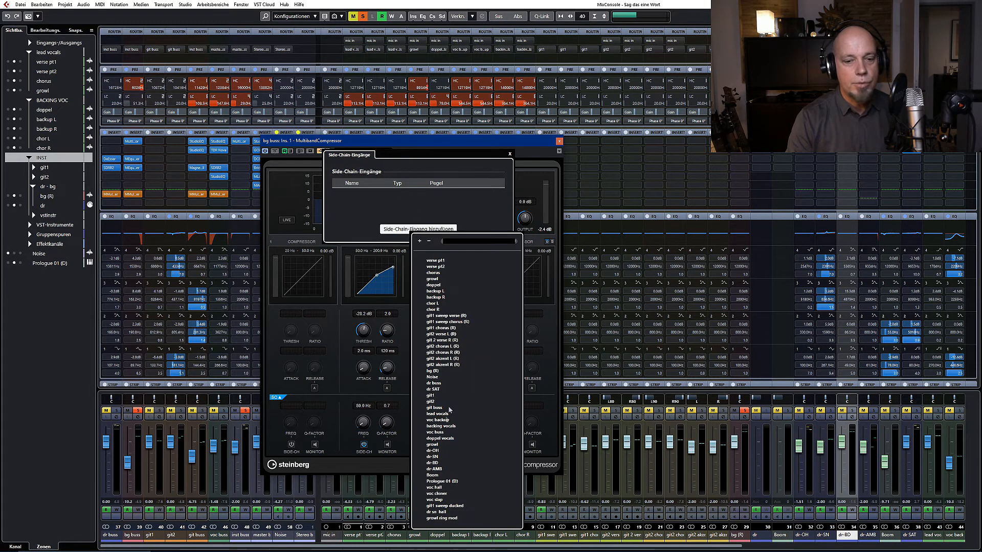
{"action": "left_click", "coordinate": [444, 463]}
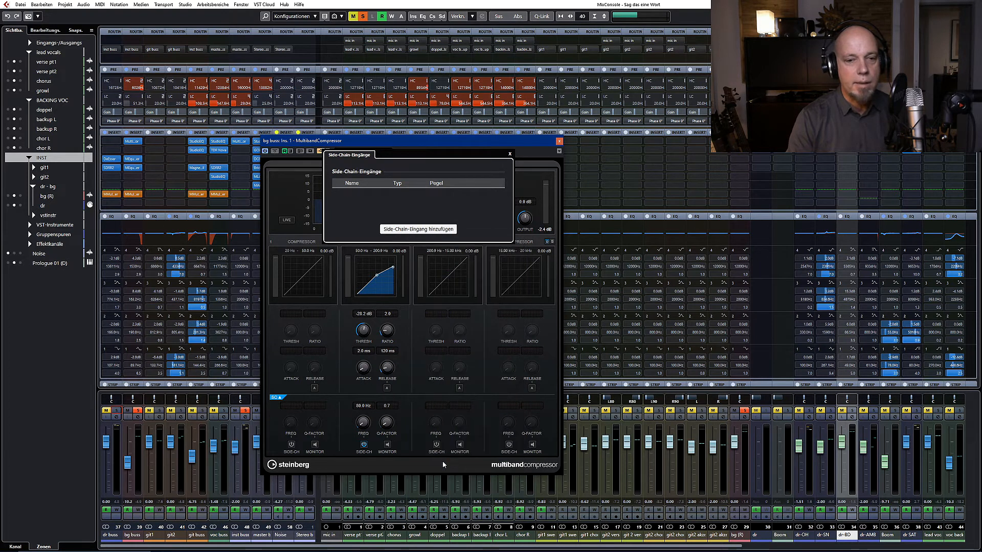
{"action": "left_click", "coordinate": [510, 154]}
Play back the mix, lower the second band's threshold to -41.1 dB, and check the side-chain input list
{"action": "key", "text": "space"}
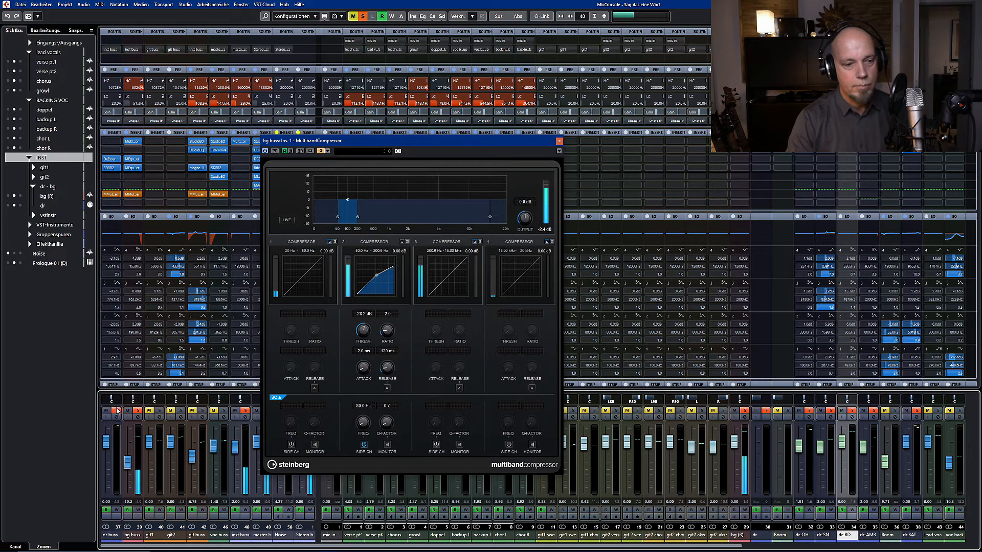
{"action": "left_click_drag", "start_coordinate": [364, 313], "coordinate": [363, 350]}
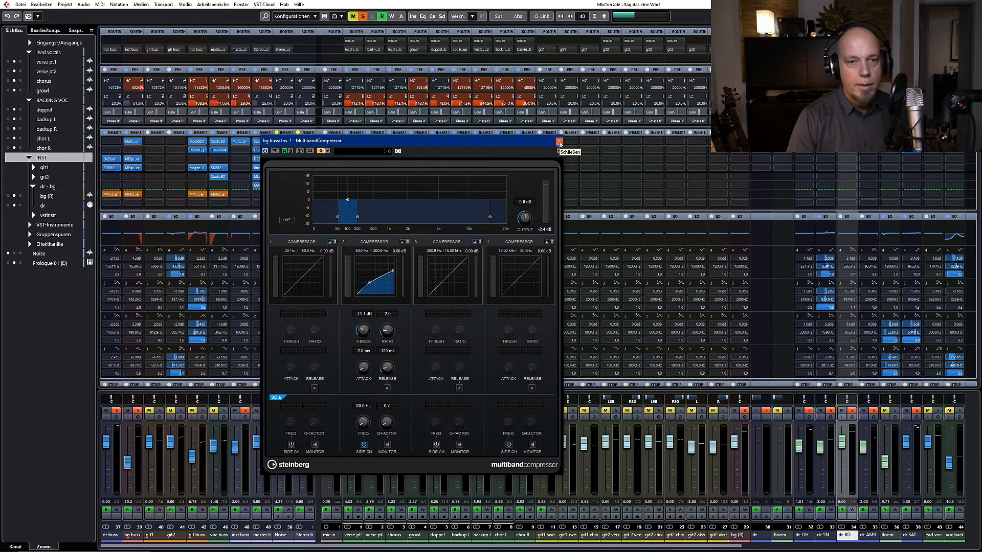
{"action": "left_click", "coordinate": [322, 152]}
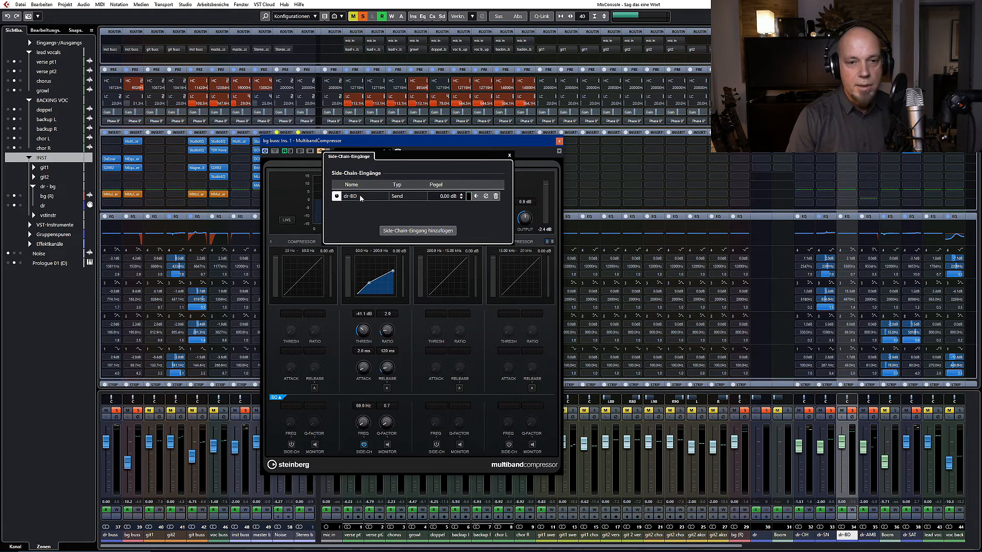
{"action": "left_click", "coordinate": [510, 155]}
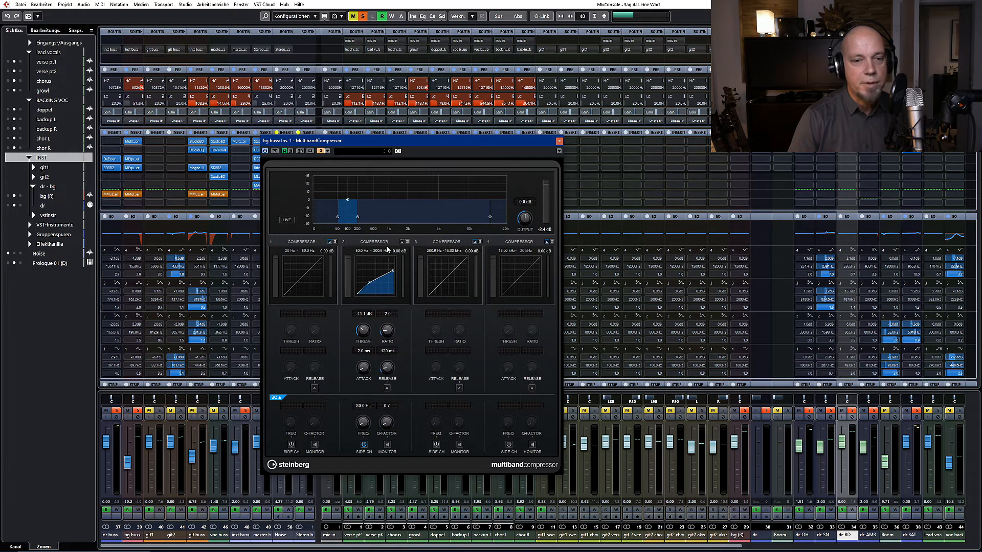
Close the MultibandCompressor, take the dr buss out of solo, solo dr-BD instead, and pull the dr-BD fader down to -∞
{"action": "mouse_move", "coordinate": [337, 220]}
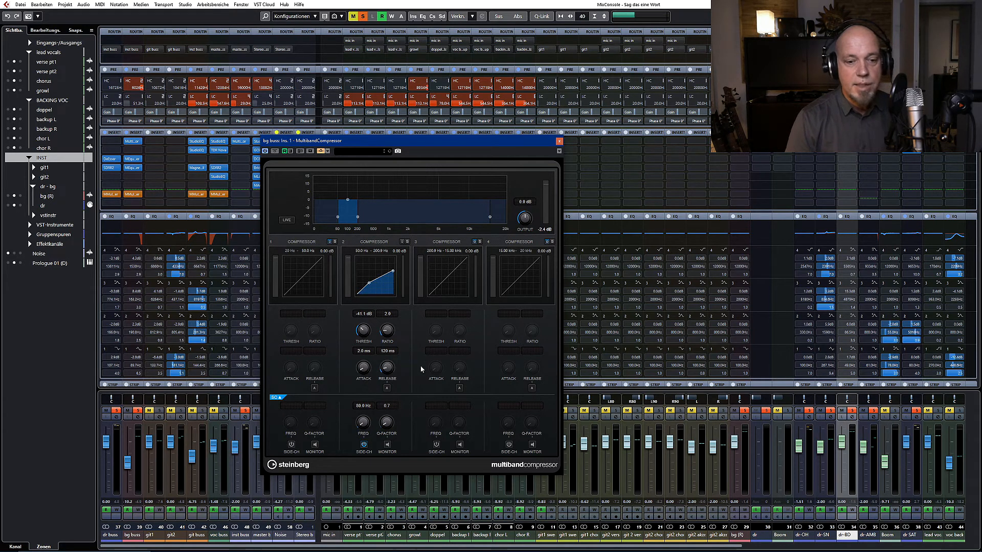
{"action": "left_click", "coordinate": [559, 141]}
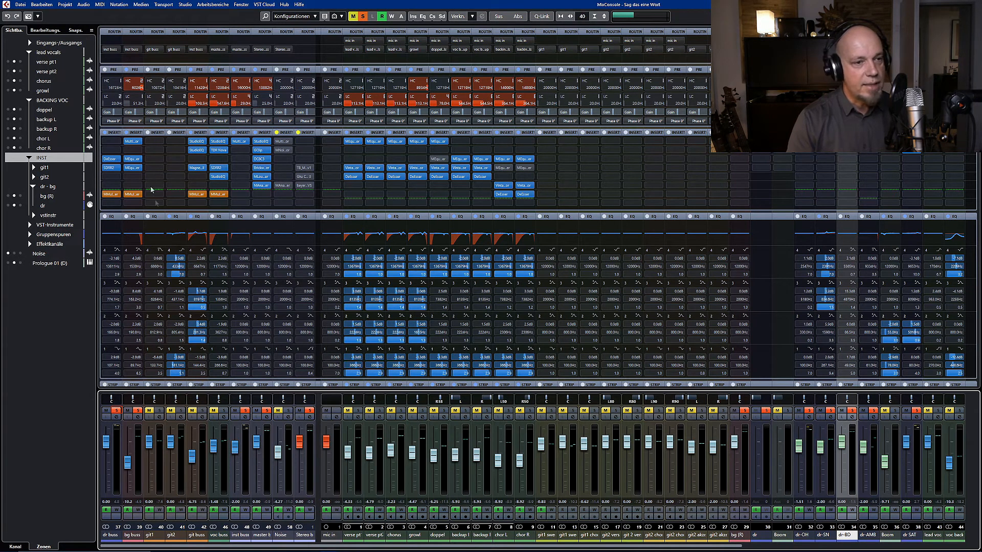
{"action": "left_click", "coordinate": [116, 413]}
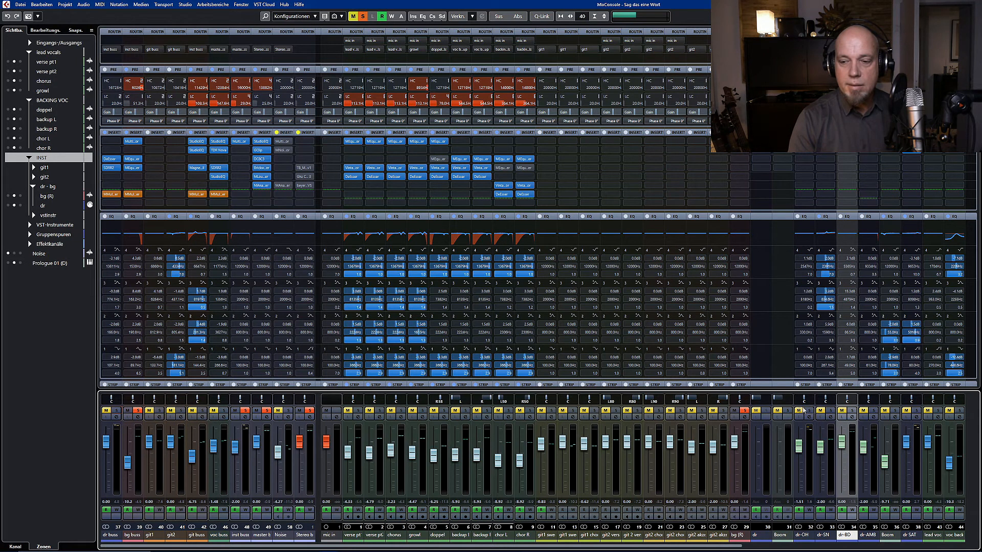
{"action": "left_click", "coordinate": [852, 410]}
{"action": "left_click_drag", "start_coordinate": [843, 442], "coordinate": [843, 507]}
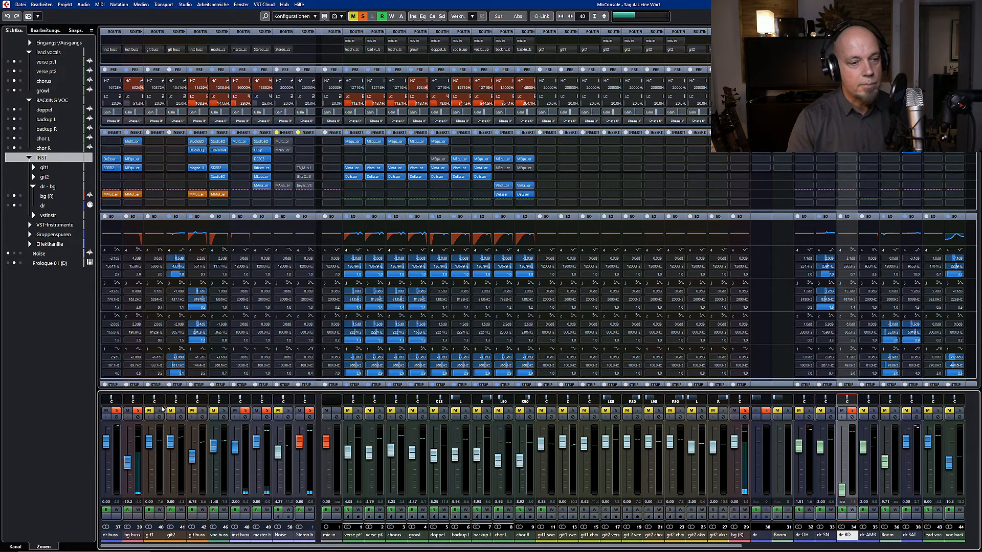
Switch dr-BD's side-chain send to the bg buss compressor to pre-fader in its channel settings
{"action": "left_click", "coordinate": [852, 417]}
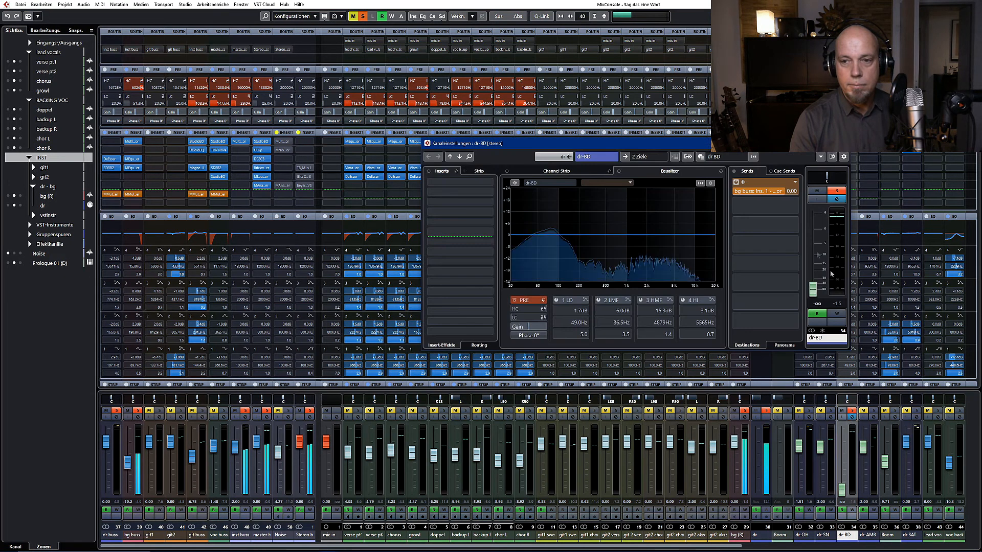
{"action": "left_click", "coordinate": [743, 182]}
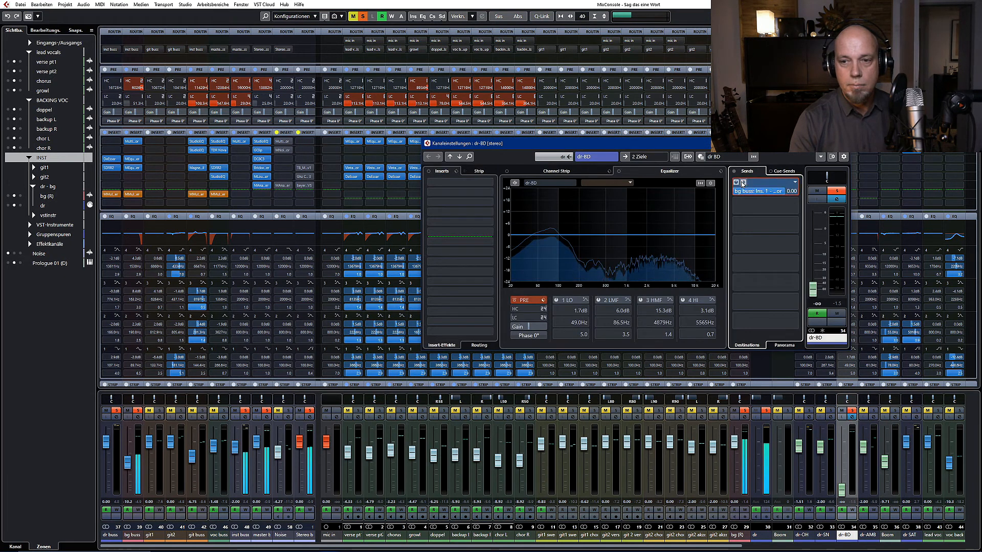
{"action": "key", "text": "Escape"}
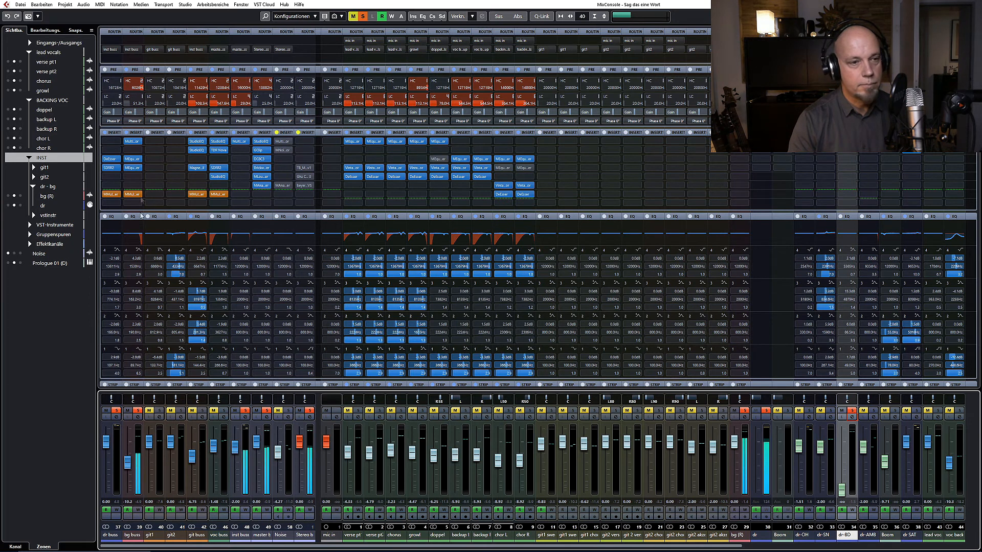
Open the bg buss's MultibandCompressor, raise the second band's threshold to -38.7 dB during playback, and close the plug-in
{"action": "left_click", "coordinate": [132, 141]}
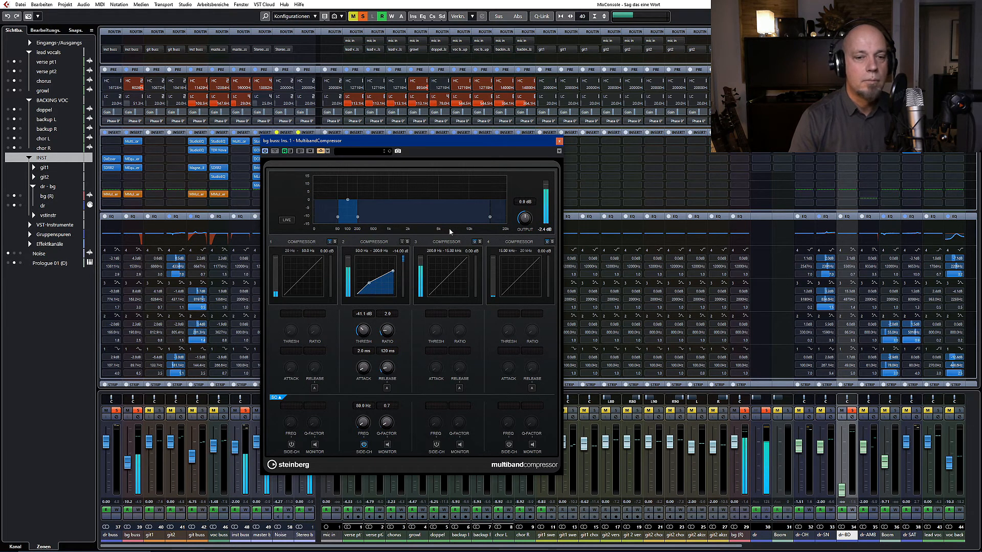
{"action": "scroll", "coordinate": [364, 327], "scroll_direction": "up", "scroll_amount": 5}
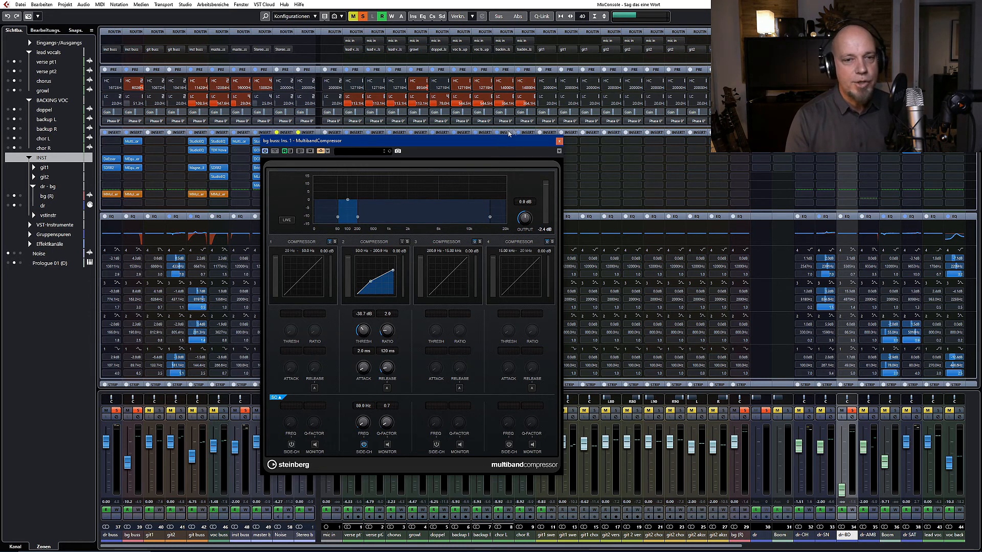
{"action": "left_click_drag", "start_coordinate": [559, 144], "coordinate": [546, 147]}
{"action": "left_click", "coordinate": [546, 147]}
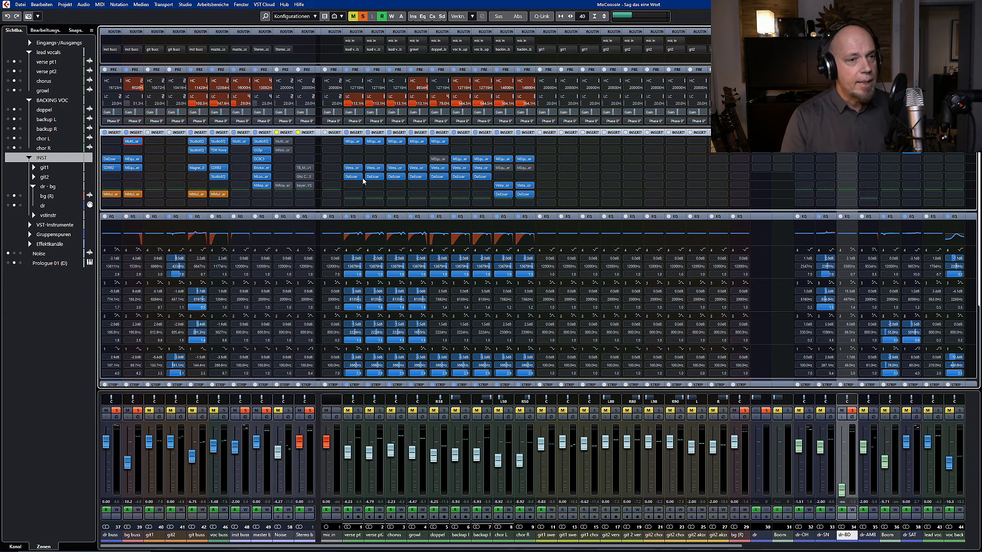
Reopen the bg buss's MultibandCompressor to review its band settings and close it again
{"action": "left_click", "coordinate": [133, 144]}
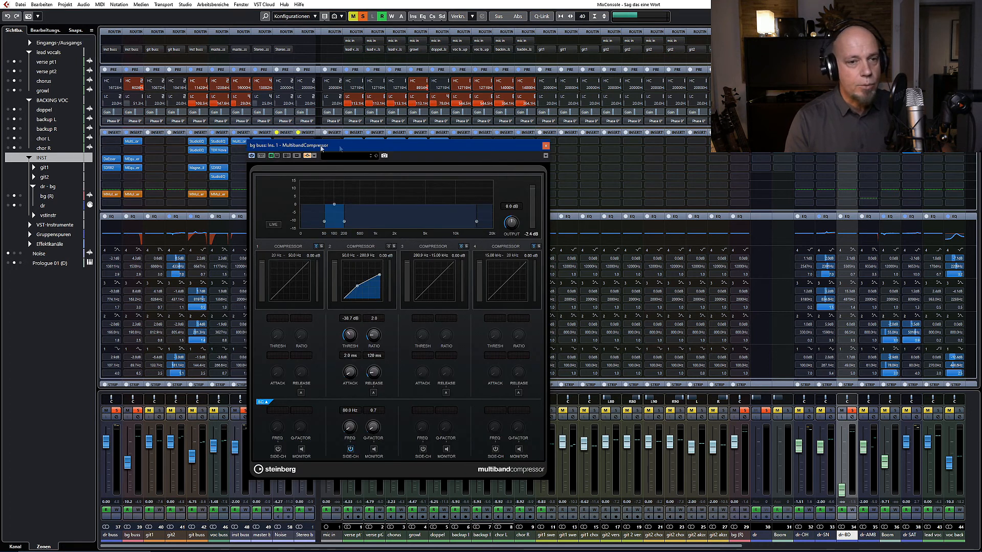
{"action": "left_click_drag", "start_coordinate": [428, 149], "coordinate": [427, 163]}
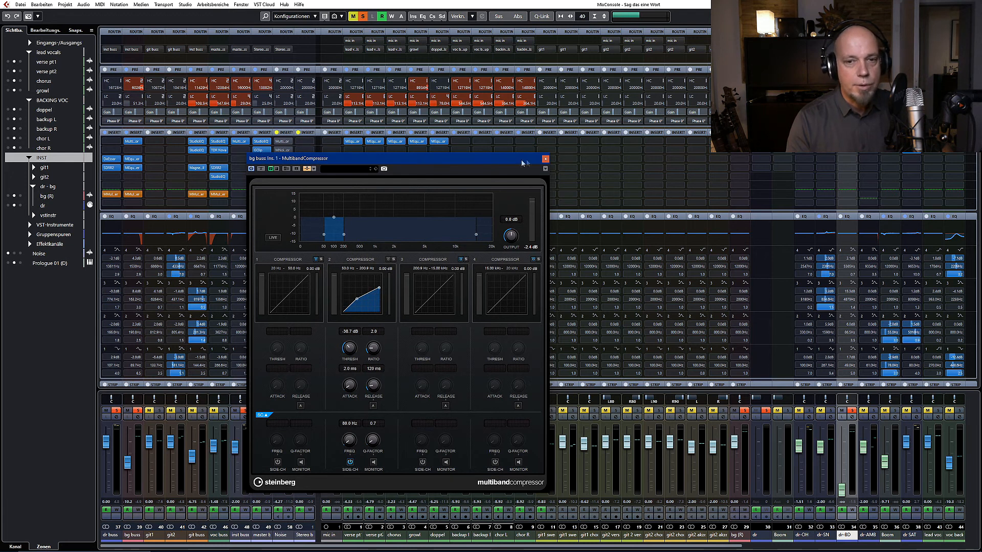
{"action": "left_click", "coordinate": [545, 159]}
Clear the solos to play back the full mix and open the MAnalyzer on the master buss
{"action": "left_click", "coordinate": [309, 411]}
{"action": "left_click", "coordinate": [309, 412]}
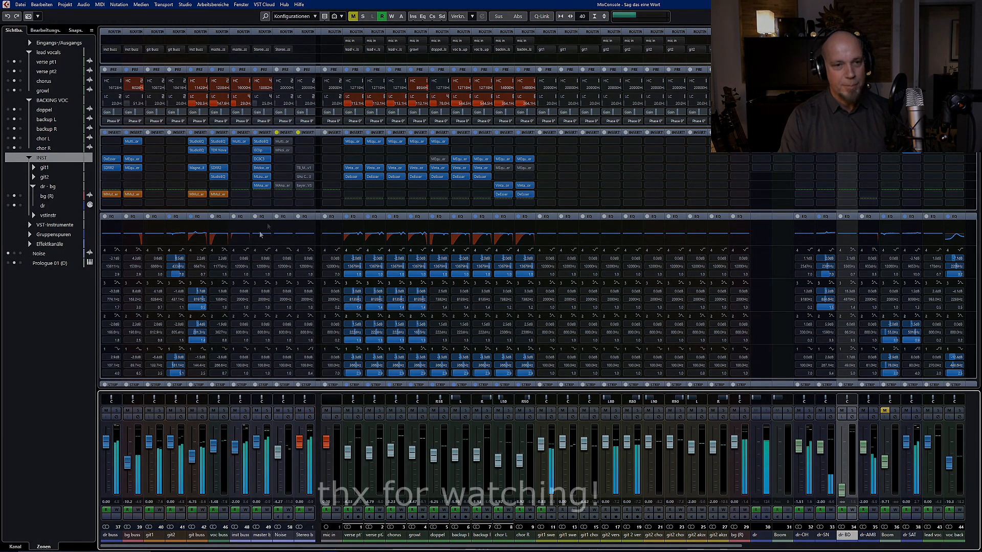
{"action": "left_click", "coordinate": [259, 186]}
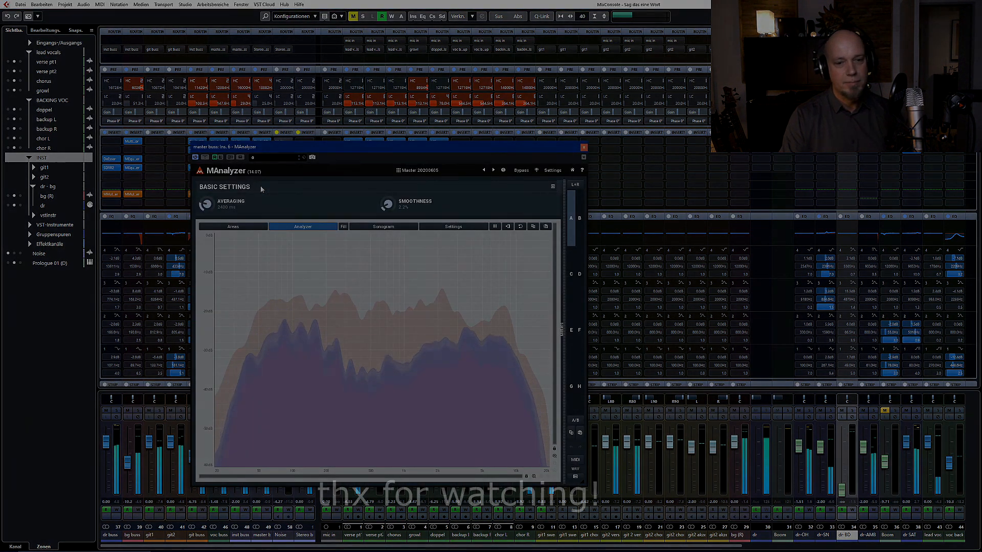
{"action": "left_click_drag", "start_coordinate": [493, 148], "coordinate": [501, 132]}
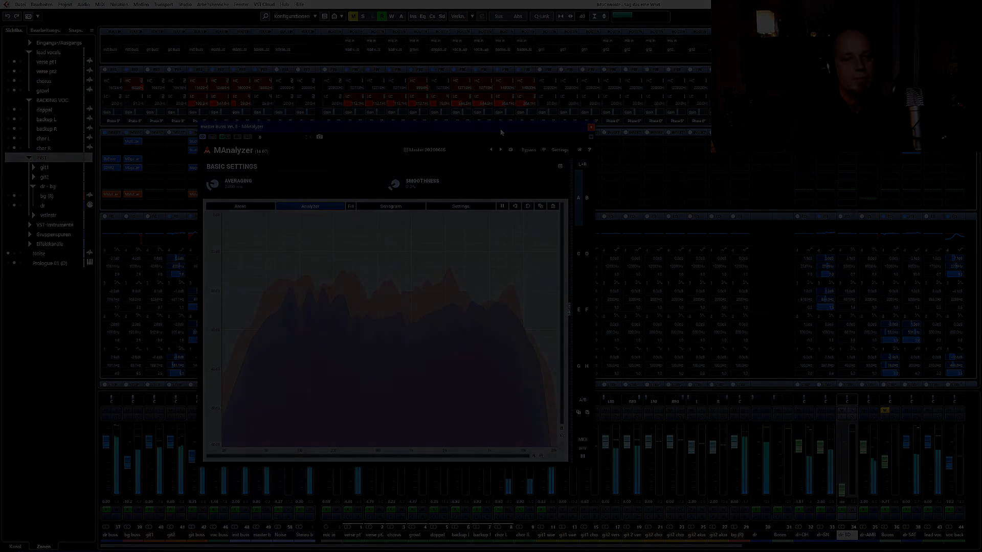